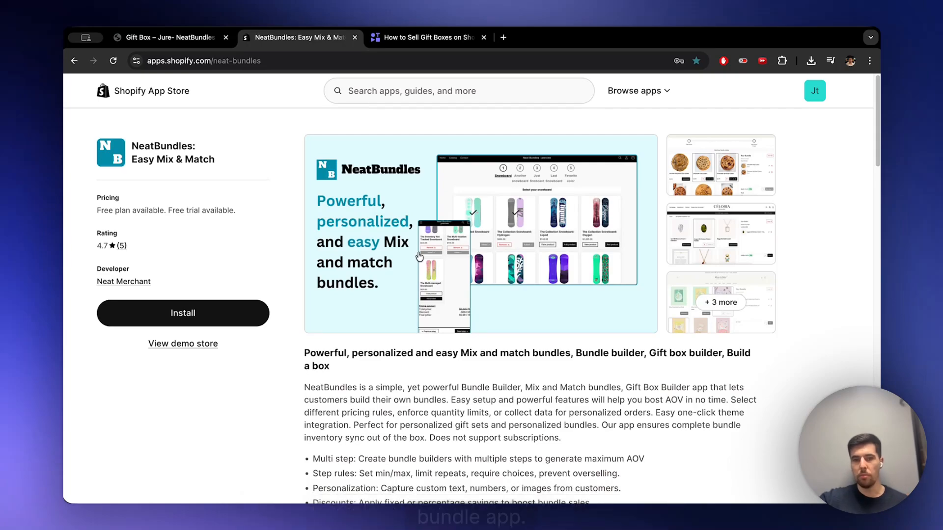
- Try the demo store's gift box builder by adding the bow, wrapping and Ivy Blue Small gift boxes, and remove the Ivy Blue one
{"action": "left_click", "coordinate": [186, 39]}
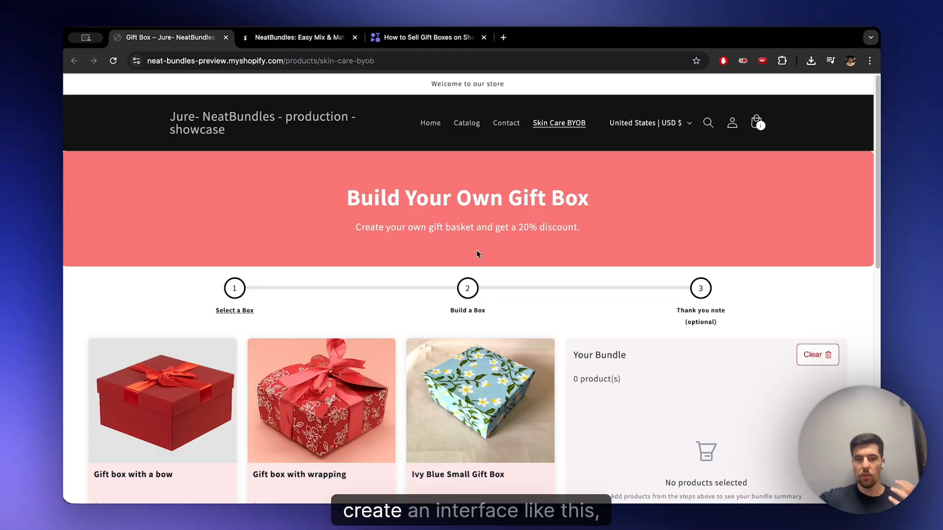
{"action": "scroll", "coordinate": [513, 316], "scroll_direction": "down", "scroll_amount": 2}
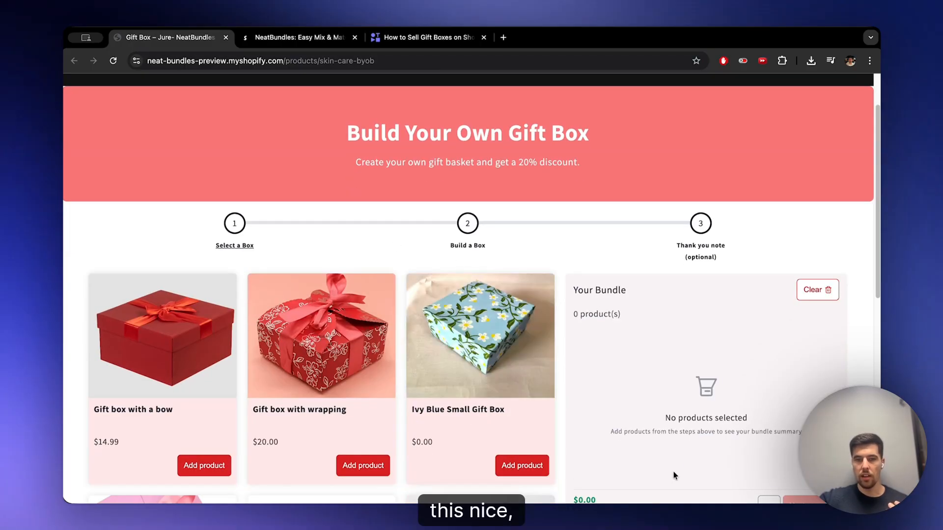
{"action": "scroll", "coordinate": [411, 330], "scroll_direction": "down", "scroll_amount": 2}
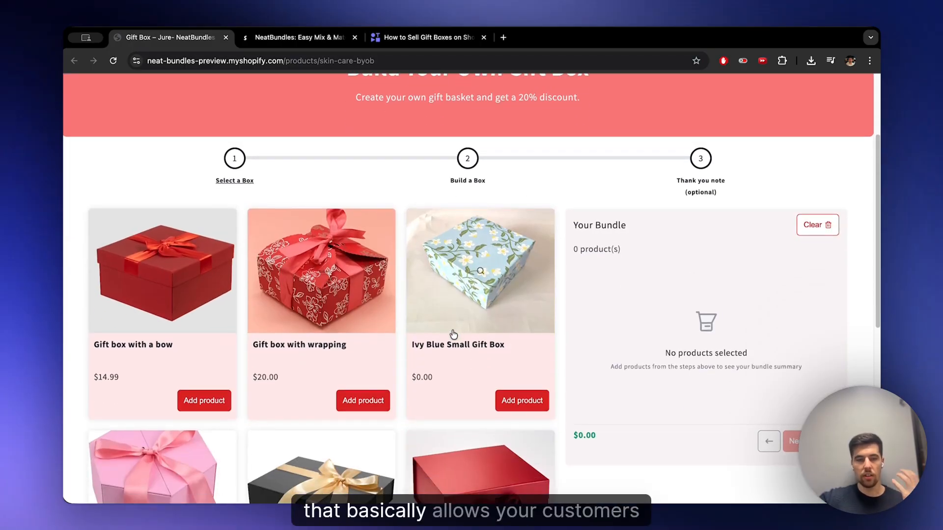
{"action": "left_click", "coordinate": [209, 401]}
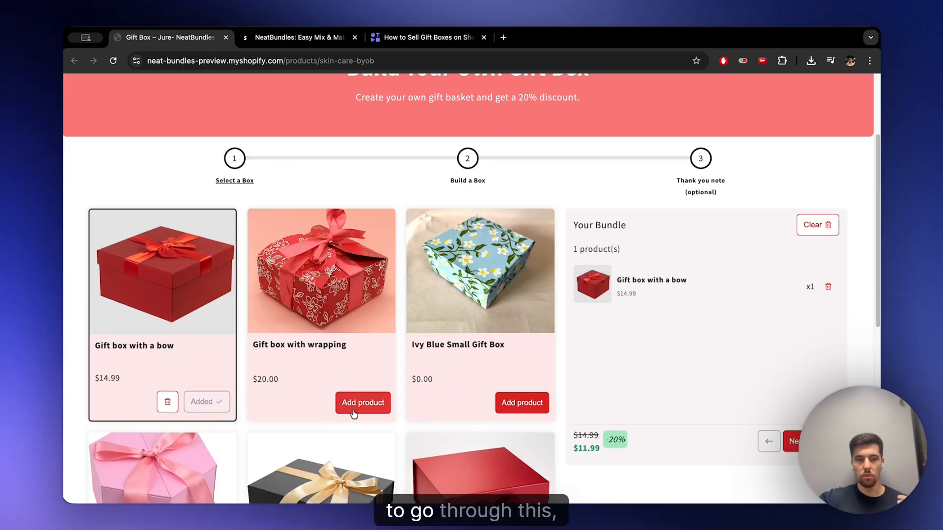
{"action": "left_click", "coordinate": [353, 405]}
{"action": "left_click", "coordinate": [531, 407]}
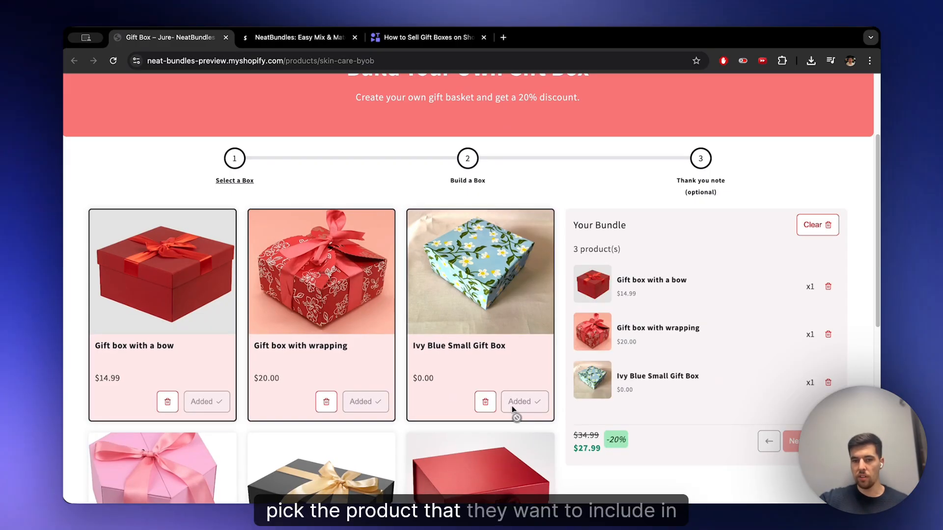
{"action": "left_click", "coordinate": [493, 409]}
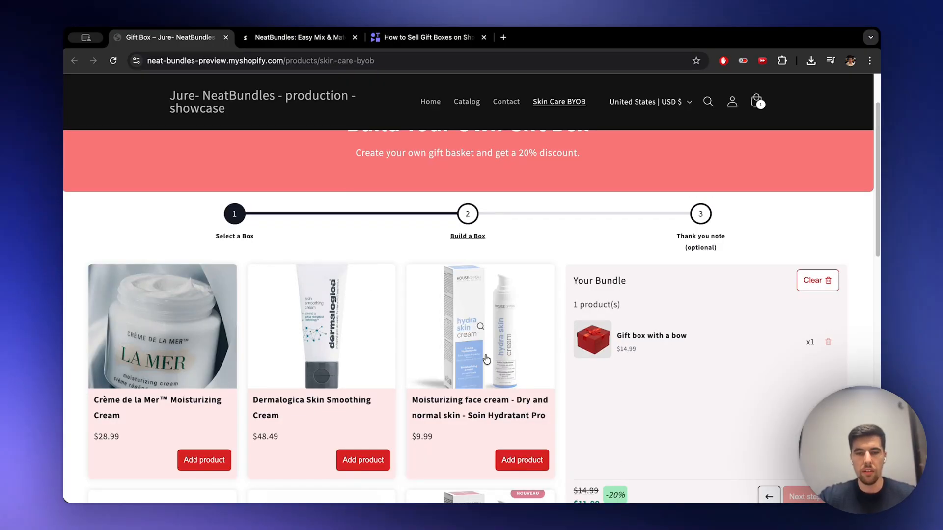
- Install the NeatBundles: Easy Mix & Match app from the Shopify App Store, grant the requested access, and close the support chat
{"action": "left_click", "coordinate": [292, 39]}
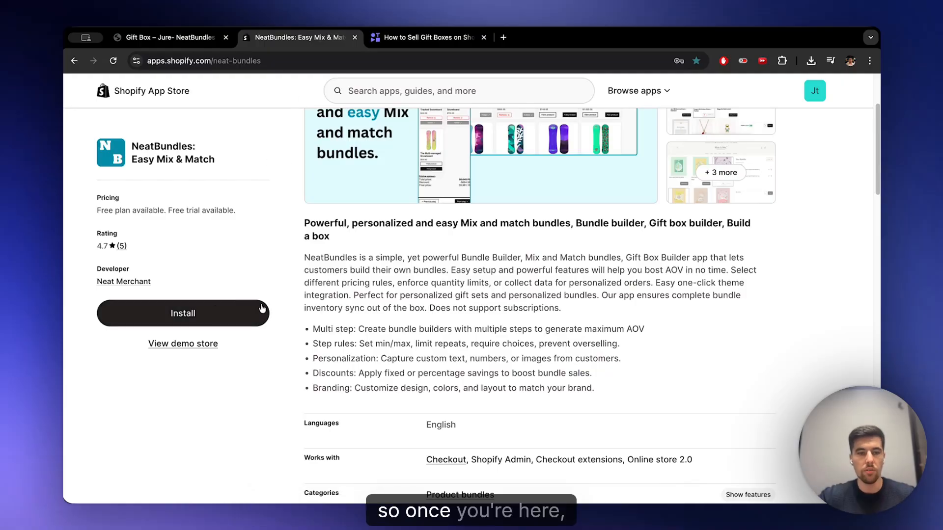
{"action": "left_click", "coordinate": [233, 317]}
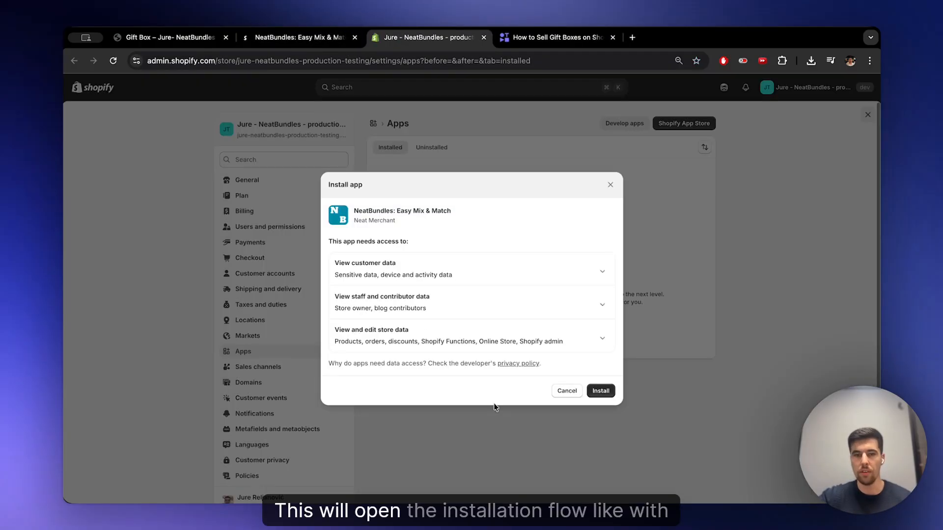
{"action": "left_click", "coordinate": [608, 391]}
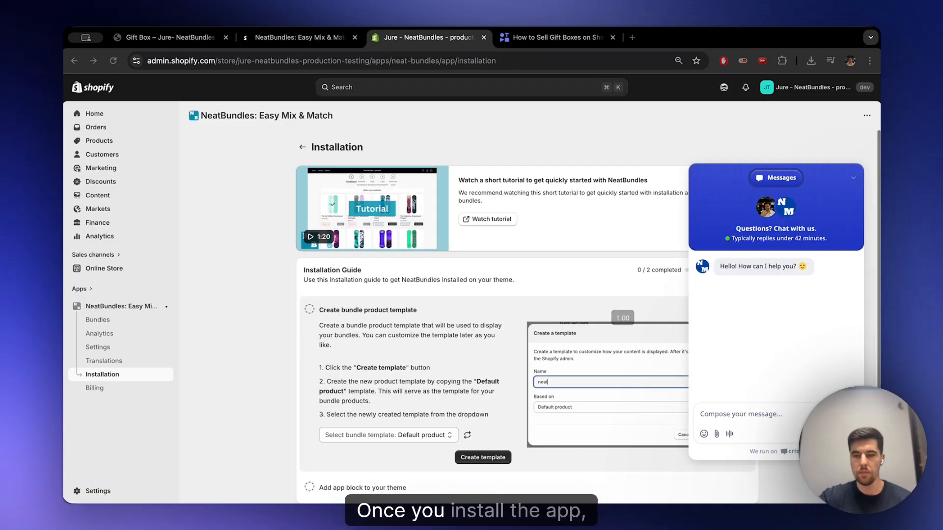
{"action": "left_click", "coordinate": [852, 481]}
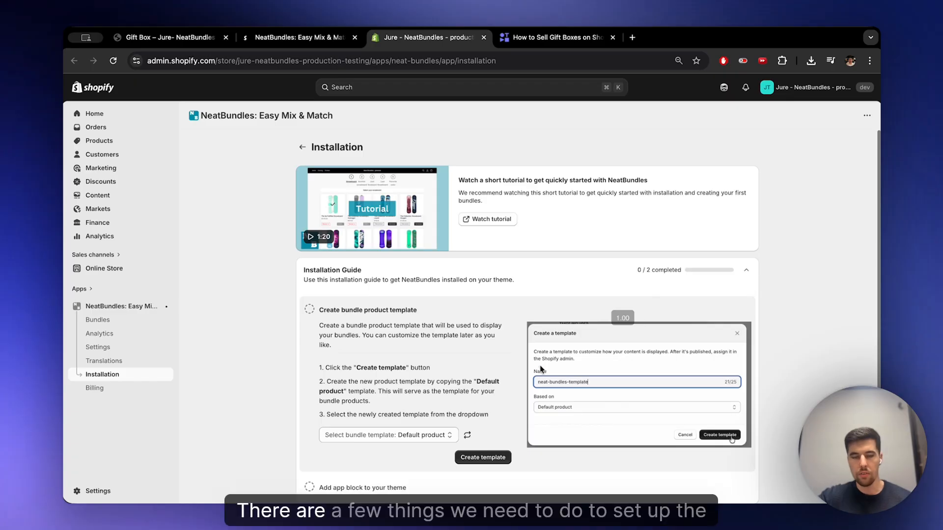
- Create a product template named gift-box-template based on Default product in the theme editor
{"action": "scroll", "coordinate": [552, 367], "scroll_direction": "down", "scroll_amount": 3}
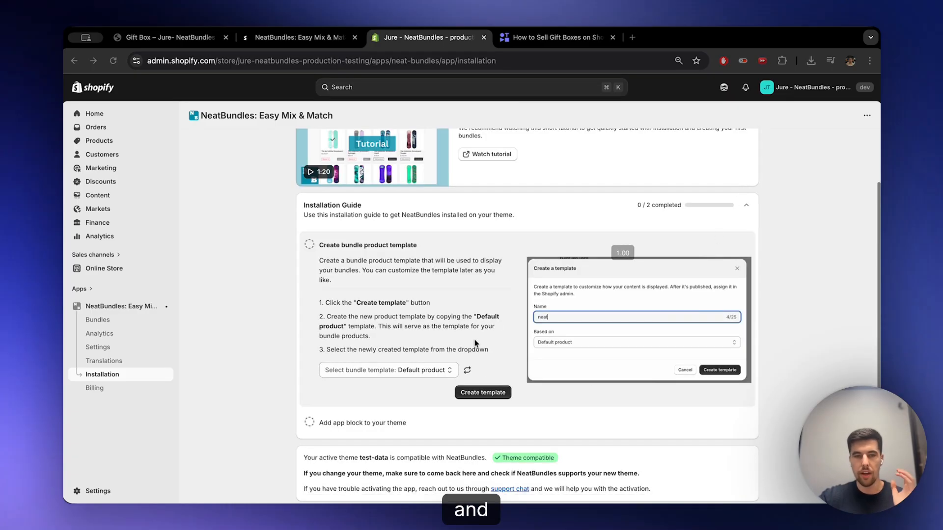
{"action": "left_click", "coordinate": [483, 393]}
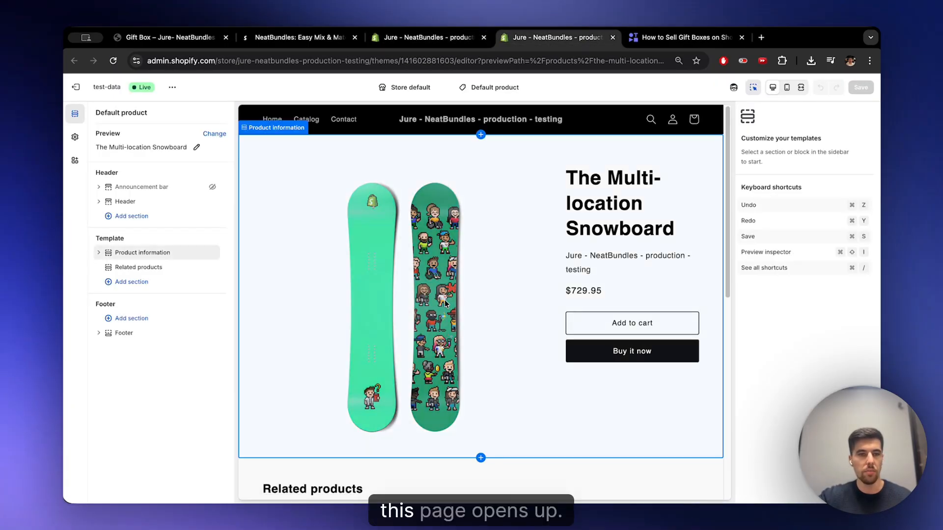
{"action": "left_click", "coordinate": [524, 89]}
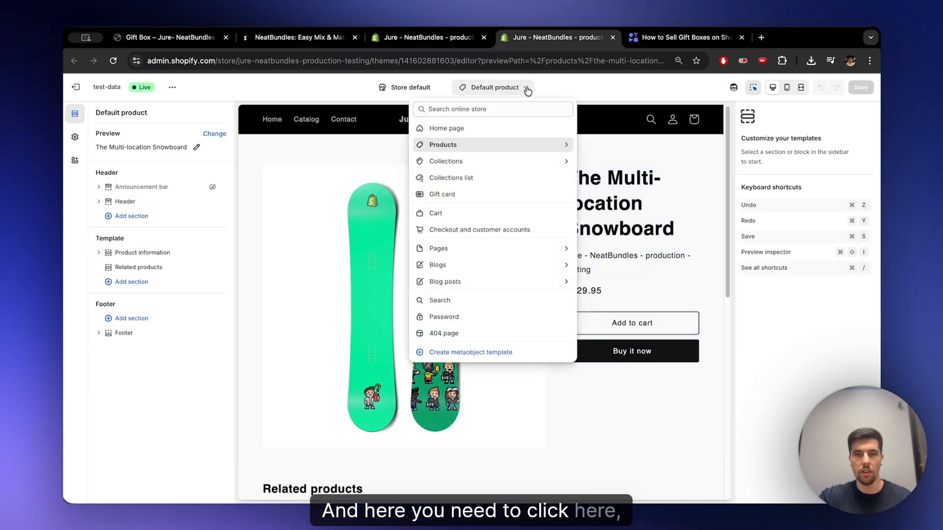
{"action": "left_click", "coordinate": [472, 144]}
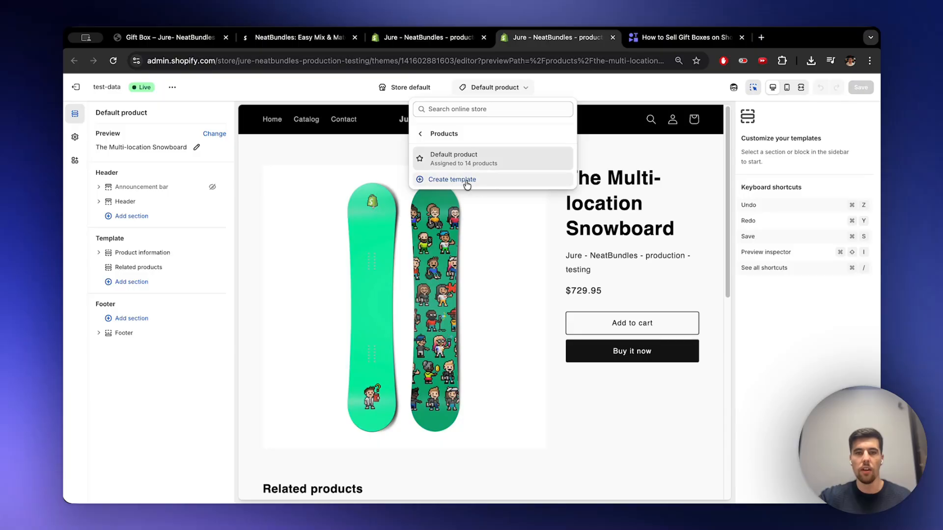
{"action": "left_click", "coordinate": [461, 180]}
{"action": "left_click", "coordinate": [414, 287]}
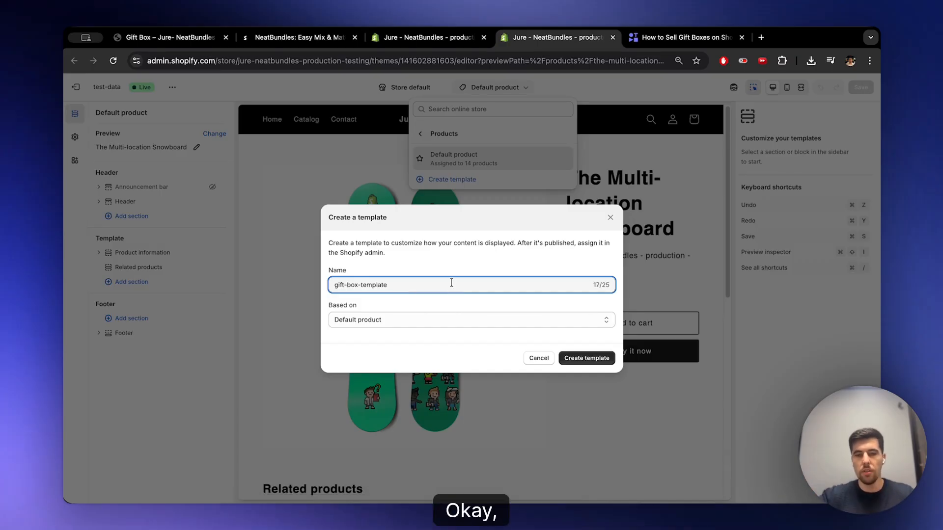
{"action": "left_click", "coordinate": [600, 358]}
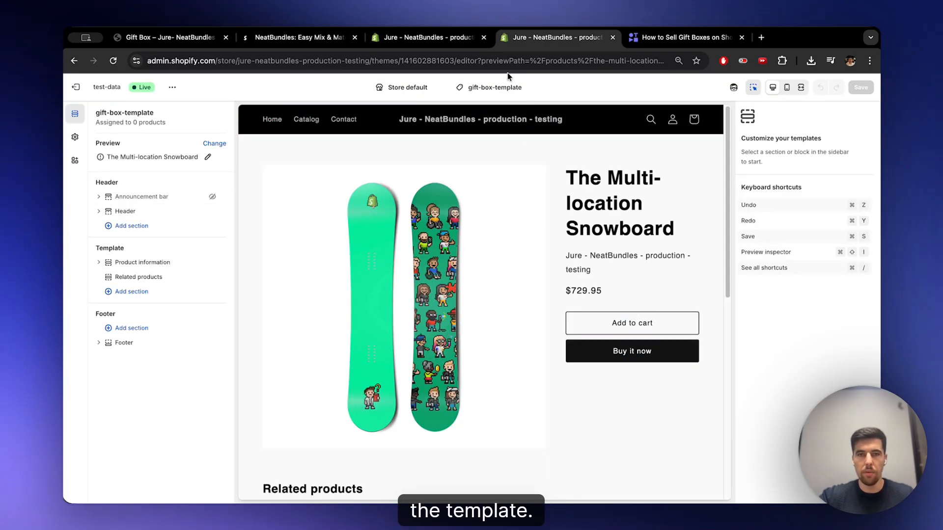
- Return to the installation guide, refresh the list of templates, and select gift-box-template as the bundle template
{"action": "left_click", "coordinate": [612, 37]}
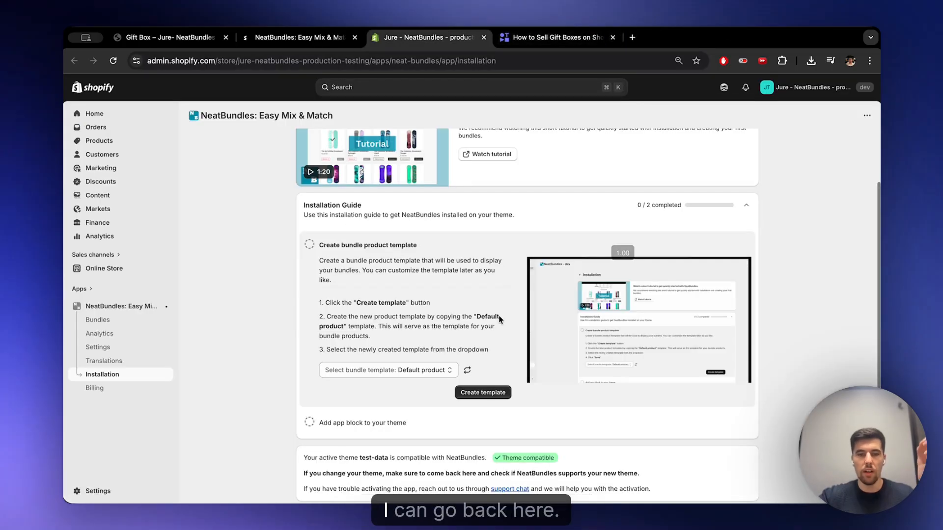
{"action": "left_click", "coordinate": [466, 370]}
{"action": "left_click", "coordinate": [437, 369]}
{"action": "left_click", "coordinate": [403, 381]}
{"action": "left_click", "coordinate": [386, 369]}
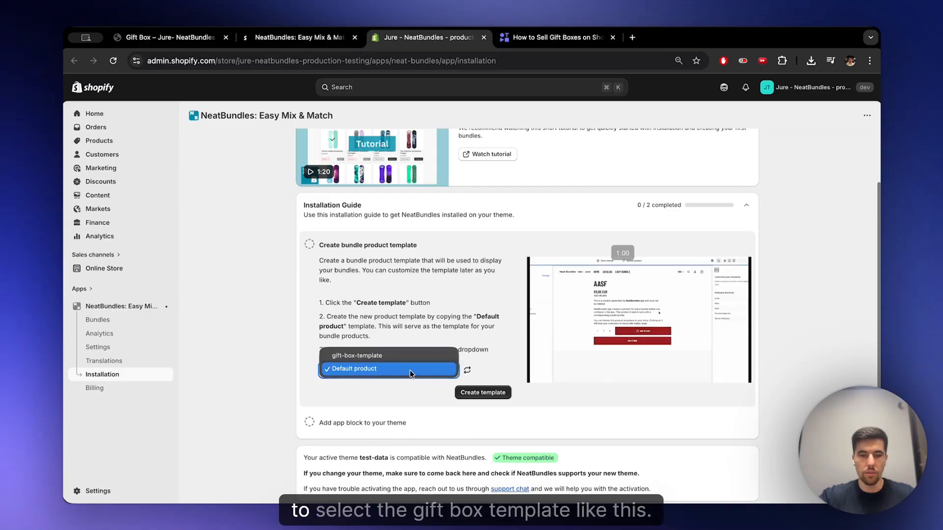
{"action": "left_click", "coordinate": [382, 355]}
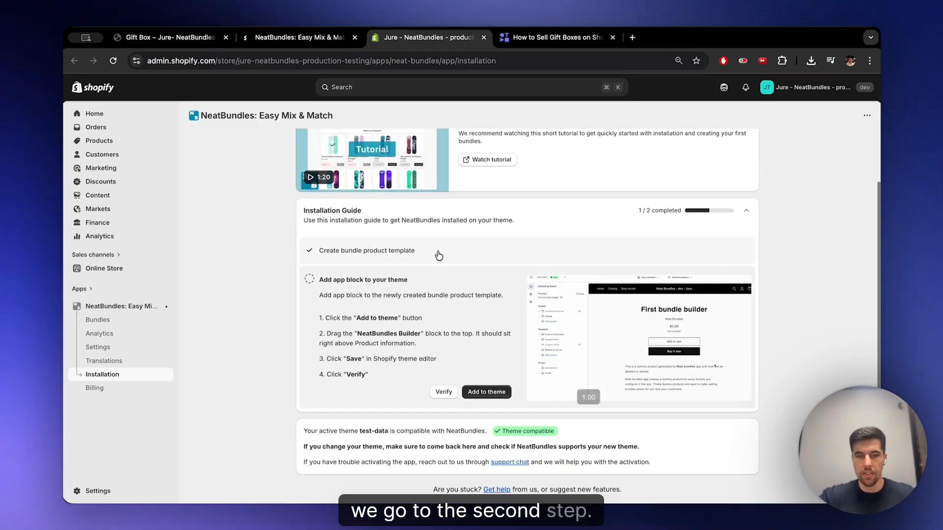
- Add the NeatBundles Builder app block to the theme template and hide the Related products and Product information sections
{"action": "left_click", "coordinate": [486, 391]}
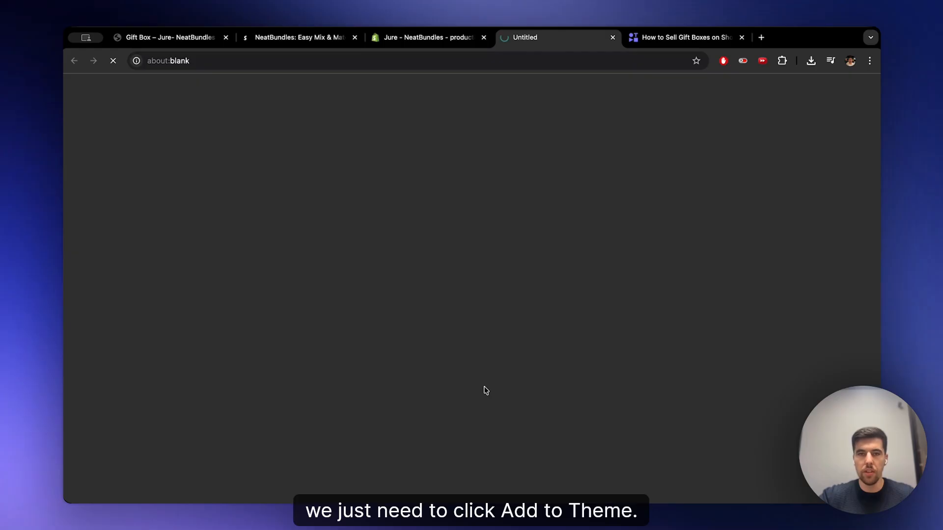
{"action": "left_click", "coordinate": [184, 323]}
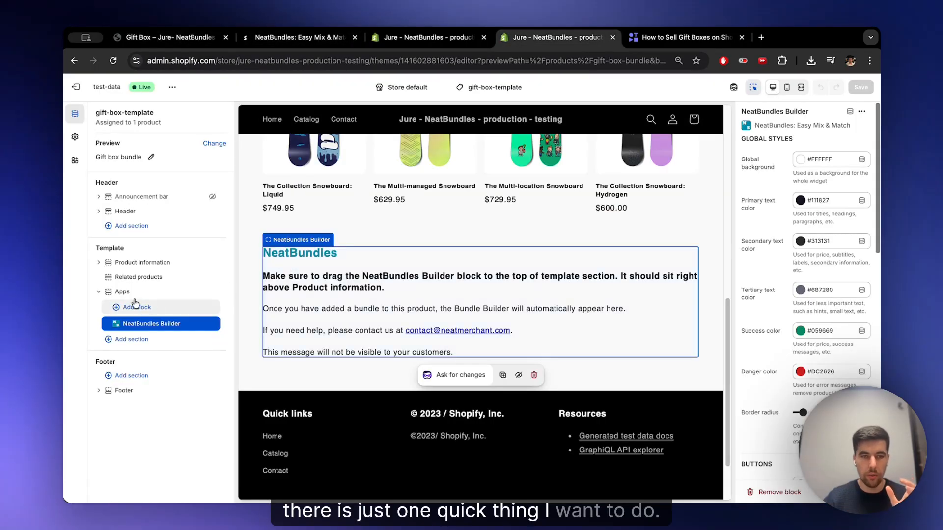
{"action": "left_click", "coordinate": [171, 278]}
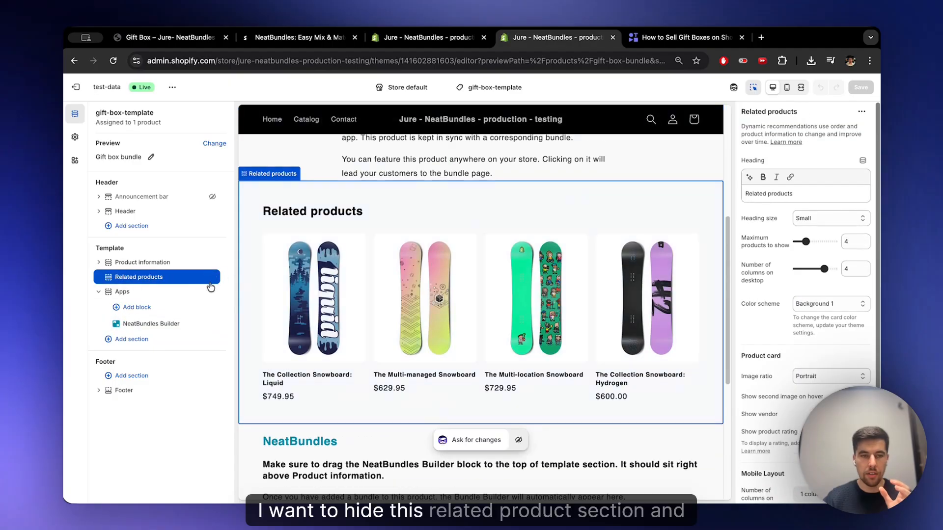
{"action": "left_click", "coordinate": [212, 278]}
{"action": "left_click", "coordinate": [213, 262]}
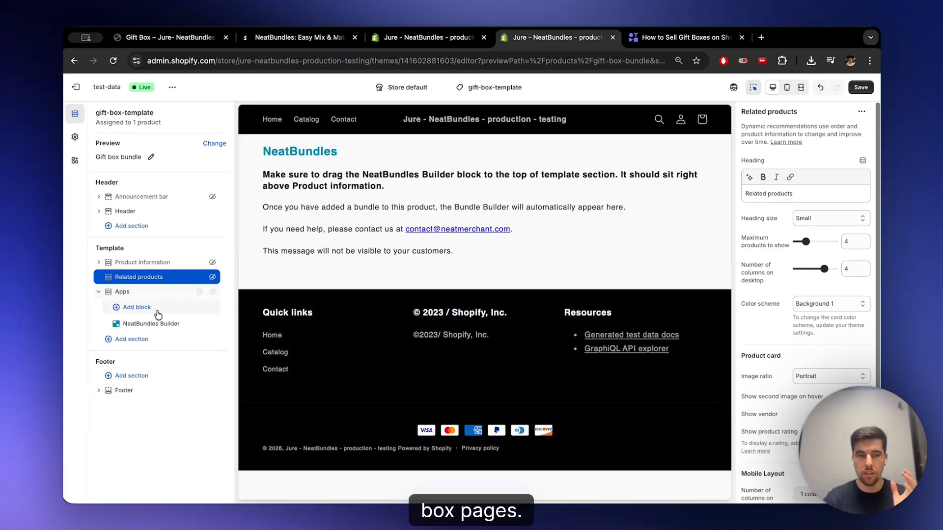
- Save the gift-box-template changes, verify the app block in the installation guide, and dismiss the welcome message
{"action": "left_click", "coordinate": [157, 325]}
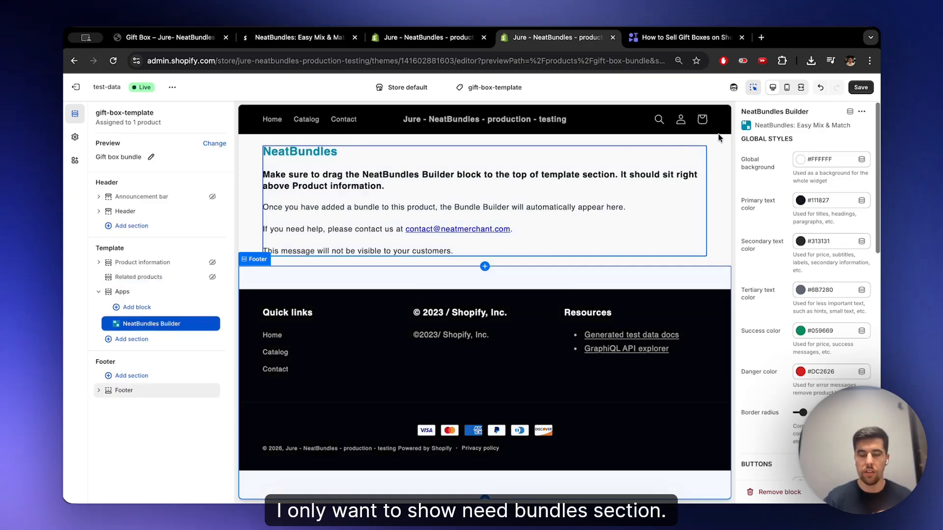
{"action": "left_click", "coordinate": [860, 87]}
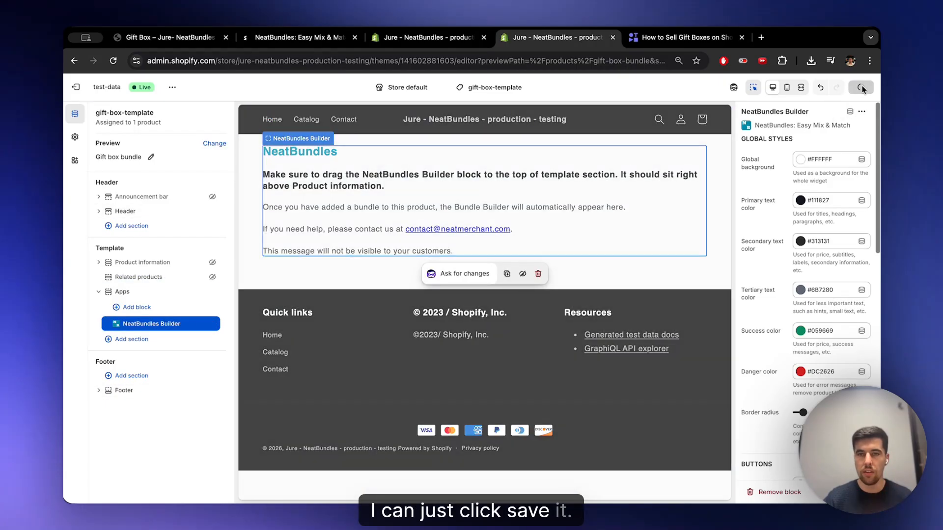
{"action": "key", "text": "super+w"}
{"action": "left_click", "coordinate": [443, 392]}
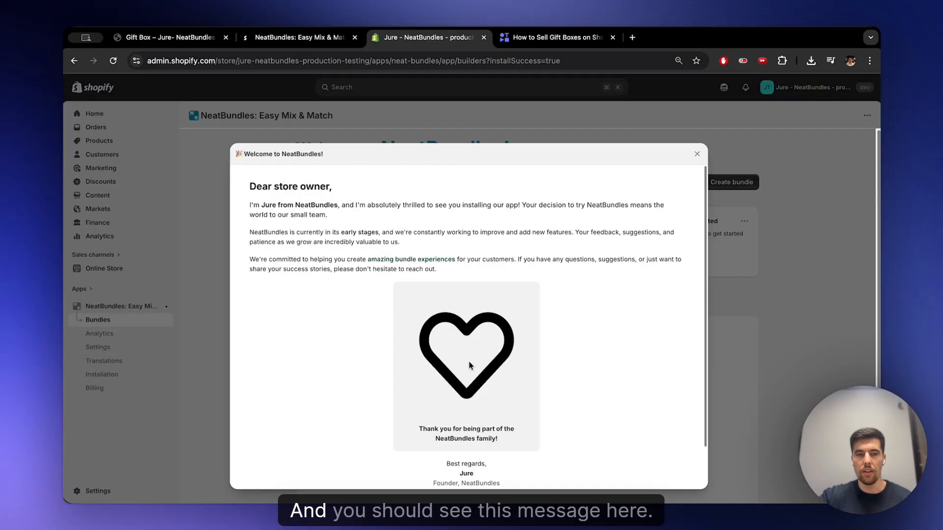
{"action": "scroll", "coordinate": [459, 343], "scroll_direction": "down", "scroll_amount": 2}
{"action": "scroll", "coordinate": [490, 396], "scroll_direction": "up", "scroll_amount": 2}
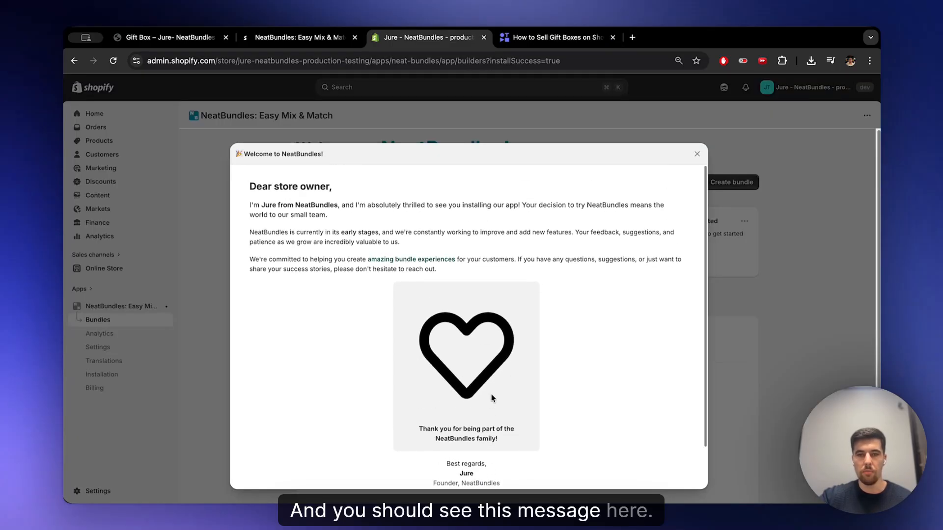
{"action": "left_click", "coordinate": [697, 154]}
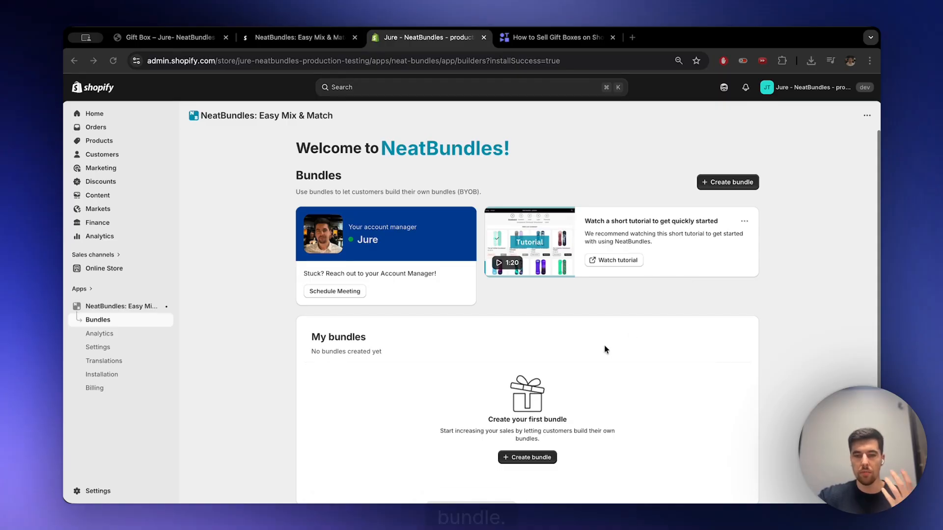
- Start creating a new bundle and choose Gift Box as its bundle type
{"action": "left_click", "coordinate": [549, 460]}
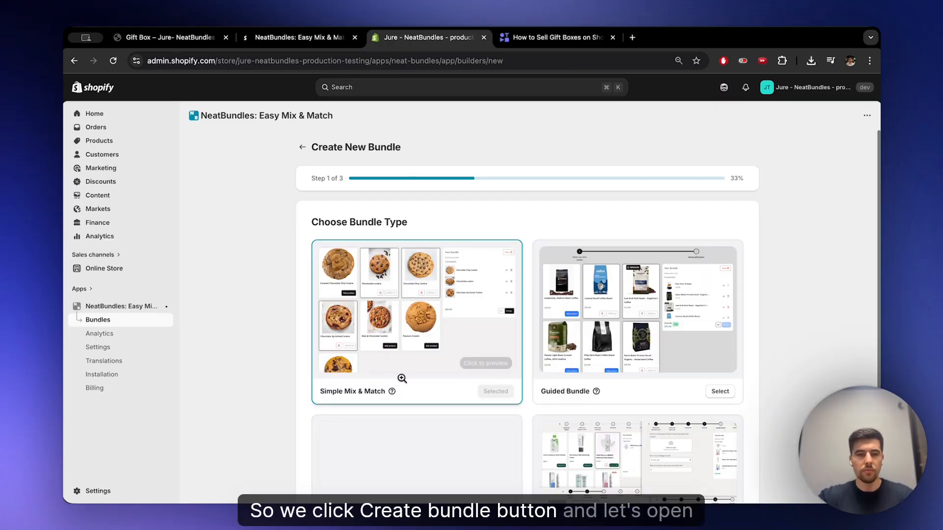
{"action": "scroll", "coordinate": [553, 252], "scroll_direction": "down", "scroll_amount": 3}
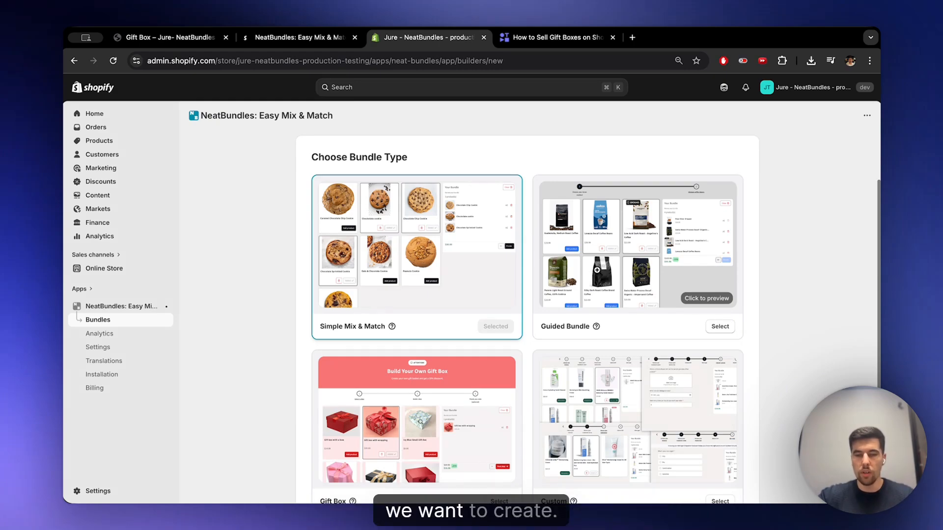
{"action": "scroll", "coordinate": [597, 271], "scroll_direction": "down", "scroll_amount": 2}
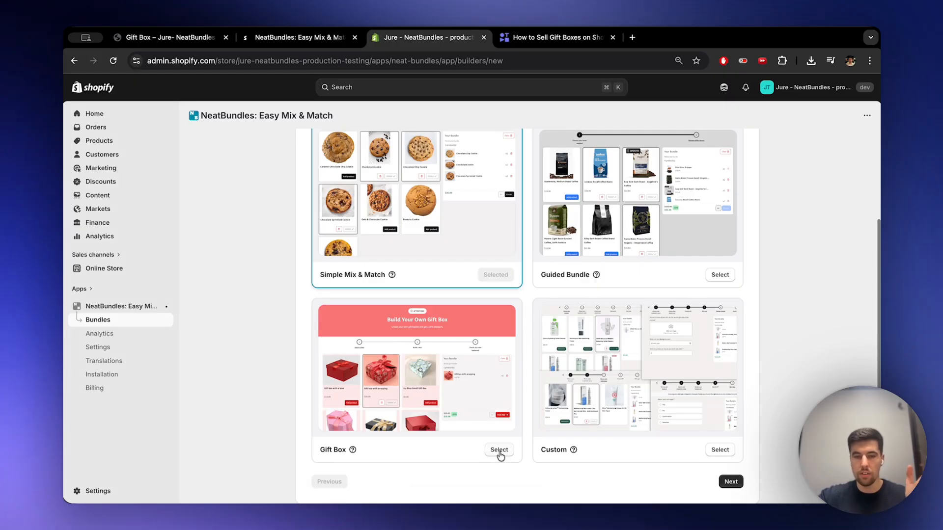
{"action": "left_click", "coordinate": [499, 450]}
{"action": "left_click", "coordinate": [730, 481]}
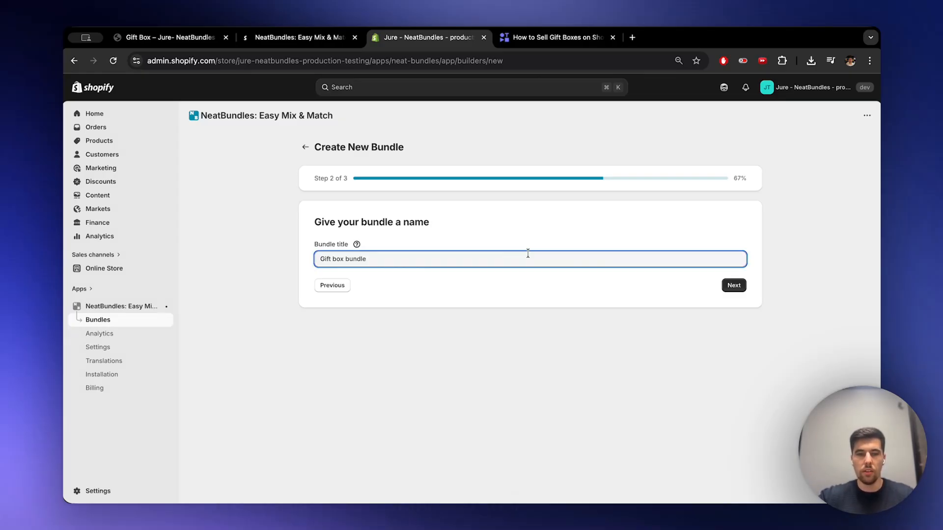
- Title the bundle "Gift box bundle" and finish creating it with the 15% off discount
{"action": "left_click", "coordinate": [734, 286]}
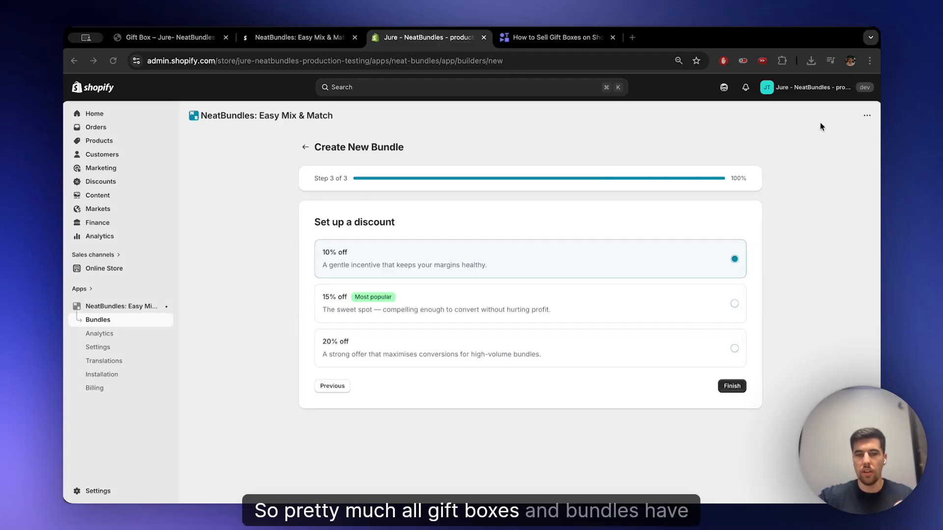
{"action": "left_click", "coordinate": [596, 308]}
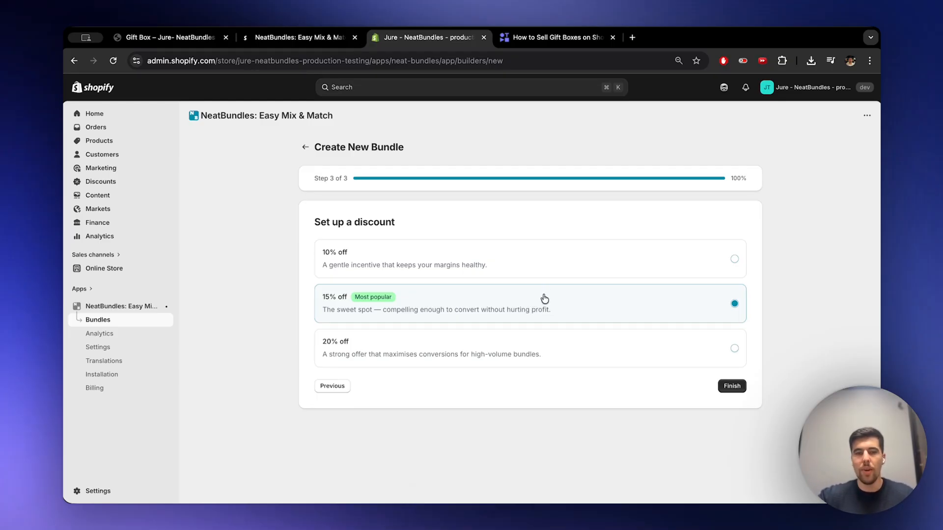
{"action": "left_click", "coordinate": [732, 386]}
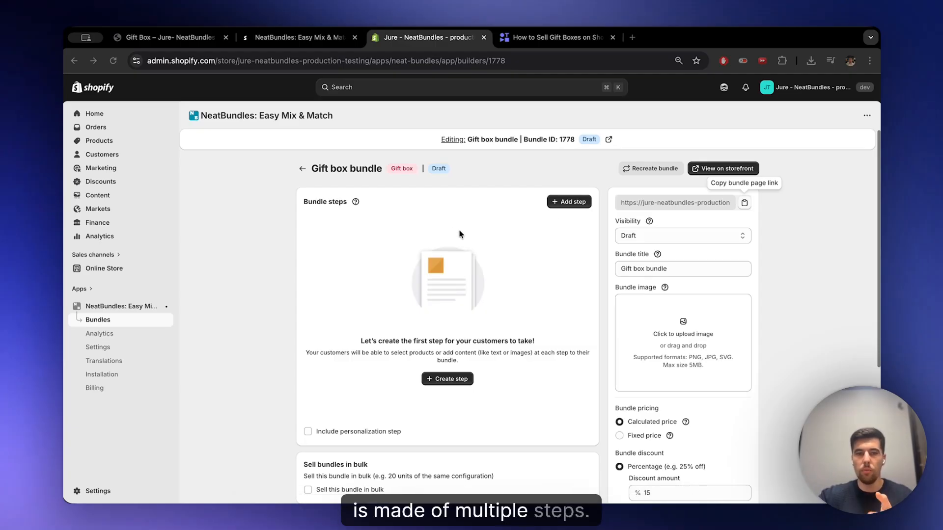
- Check the demo gift box's steps, and create a first bundle step titled "Pick your packaging" described as "Pick the packing for your gift box"
{"action": "left_click", "coordinate": [184, 37]}
{"action": "left_click", "coordinate": [227, 217]}
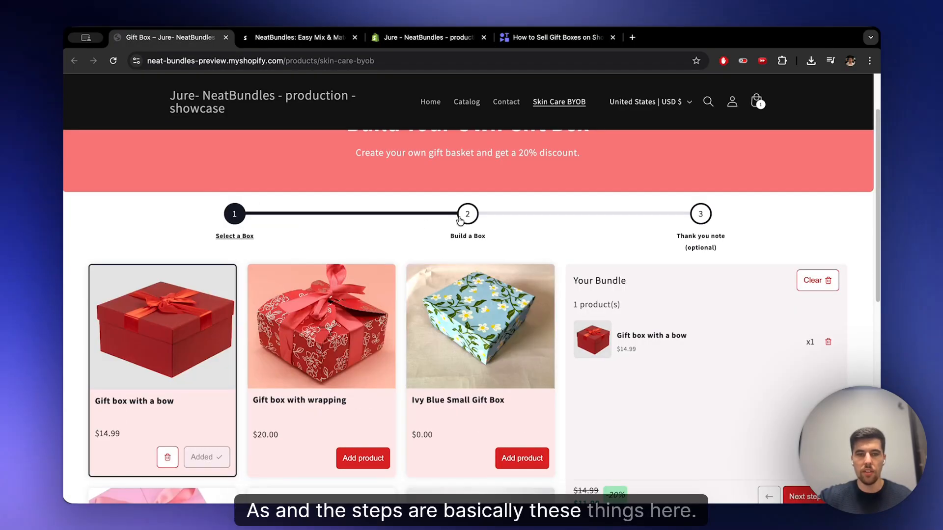
{"action": "left_click", "coordinate": [281, 37]}
{"action": "left_click", "coordinate": [430, 37]}
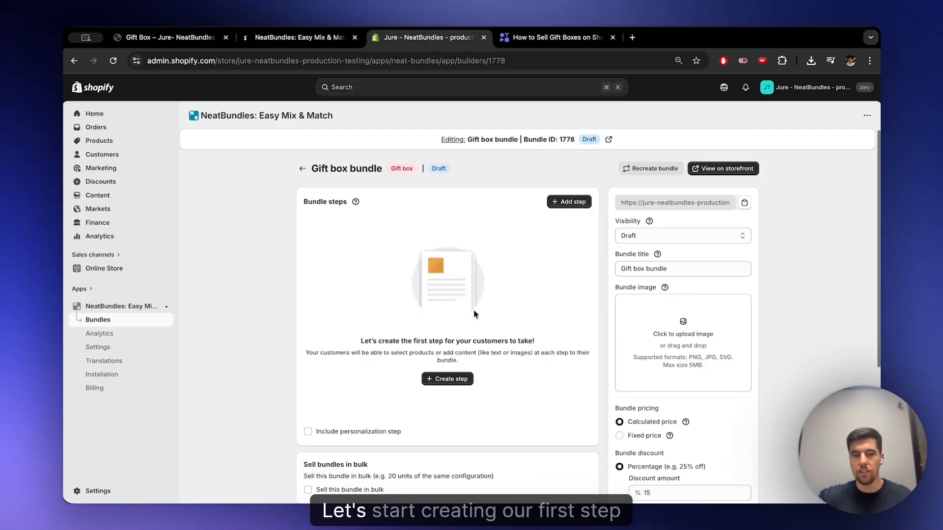
{"action": "left_click", "coordinate": [465, 382]}
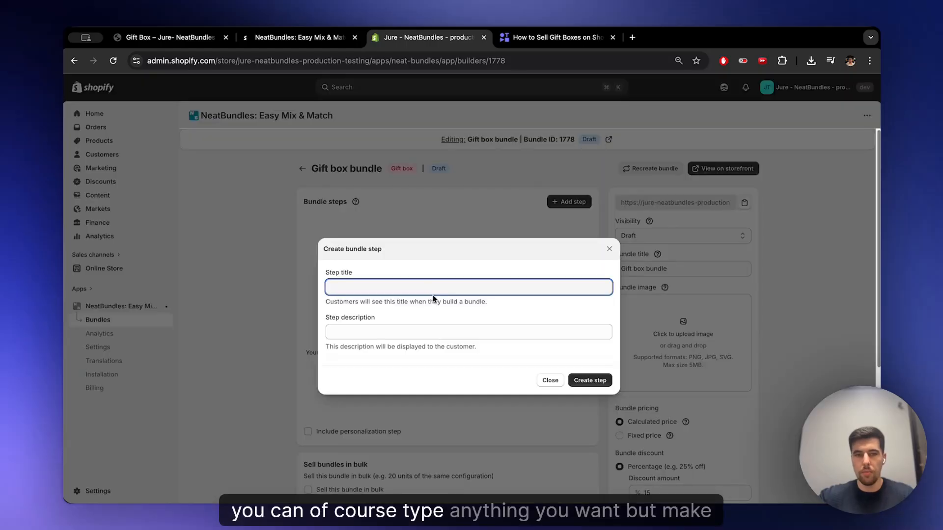
{"action": "left_click", "coordinate": [172, 37]}
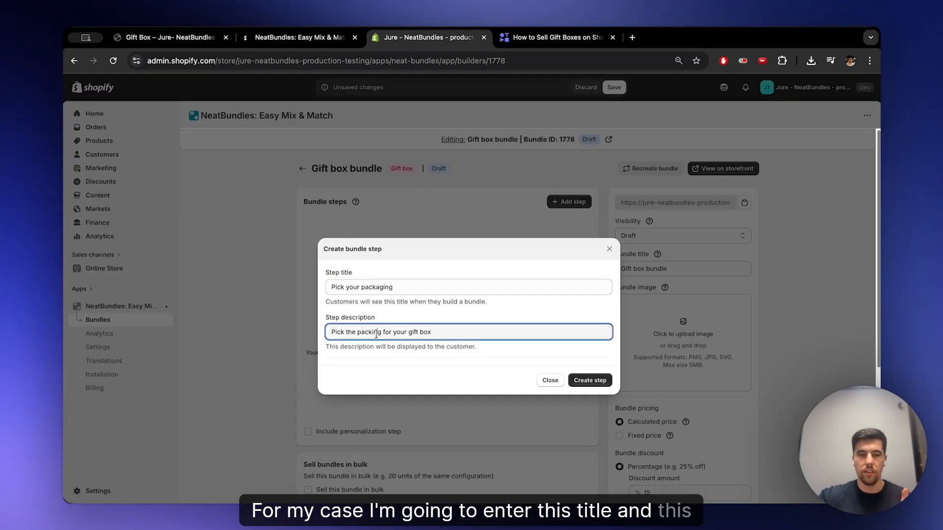
{"action": "left_click", "coordinate": [377, 331]}
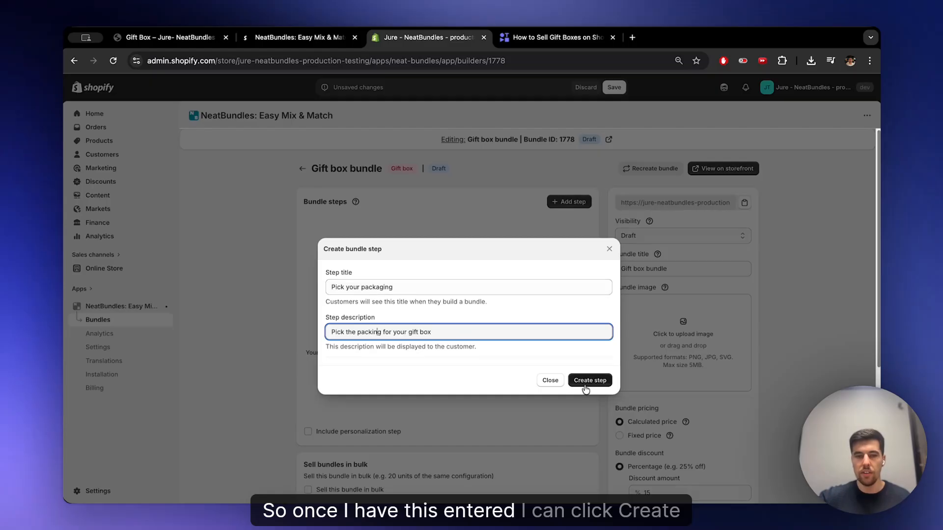
{"action": "left_click", "coordinate": [589, 385]}
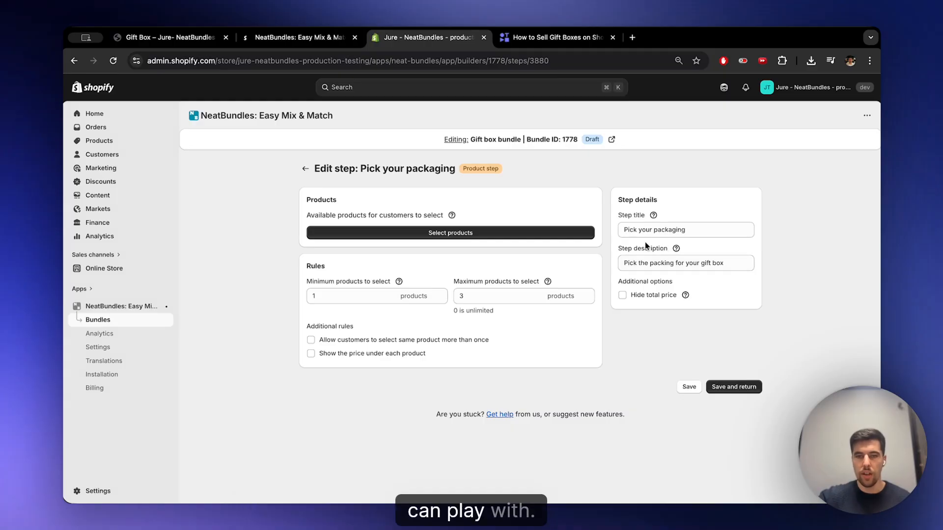
- Assign the Inventory Not Tracked, Multi-location, Multi-managed and Out of Stock snowboards to the packaging step, save, and return to the bundle
{"action": "left_click", "coordinate": [501, 236]}
{"action": "scroll", "coordinate": [462, 240], "scroll_direction": "down", "scroll_amount": 3}
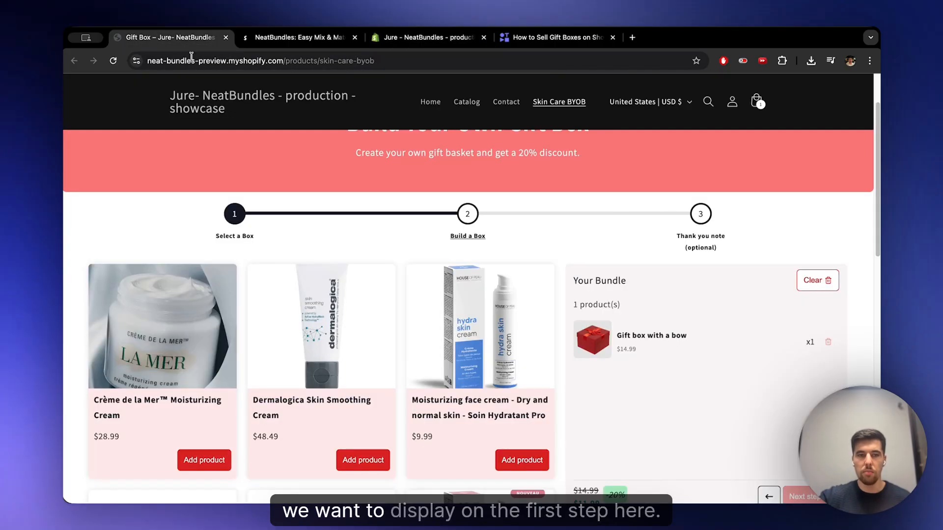
{"action": "scroll", "coordinate": [231, 161], "scroll_direction": "down", "scroll_amount": 3}
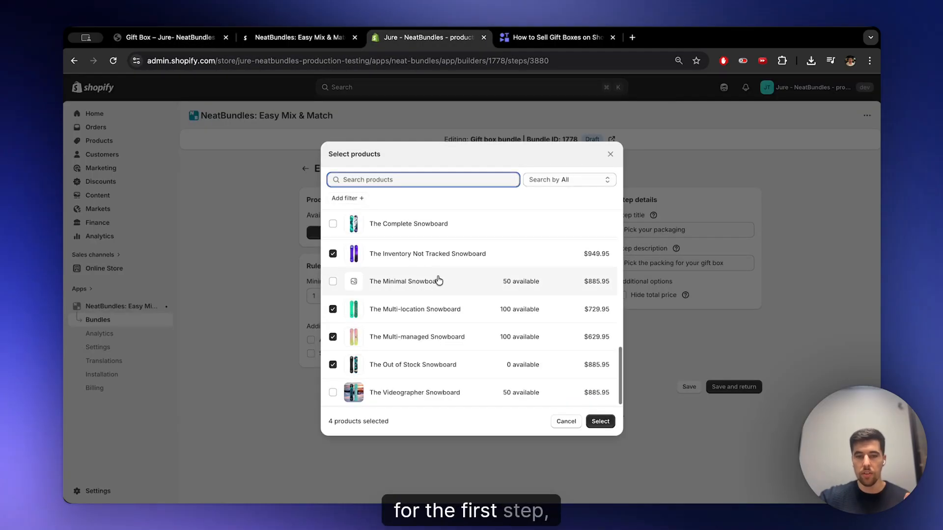
{"action": "left_click", "coordinate": [600, 421]}
{"action": "left_click", "coordinate": [613, 86]}
{"action": "left_click", "coordinate": [301, 168]}
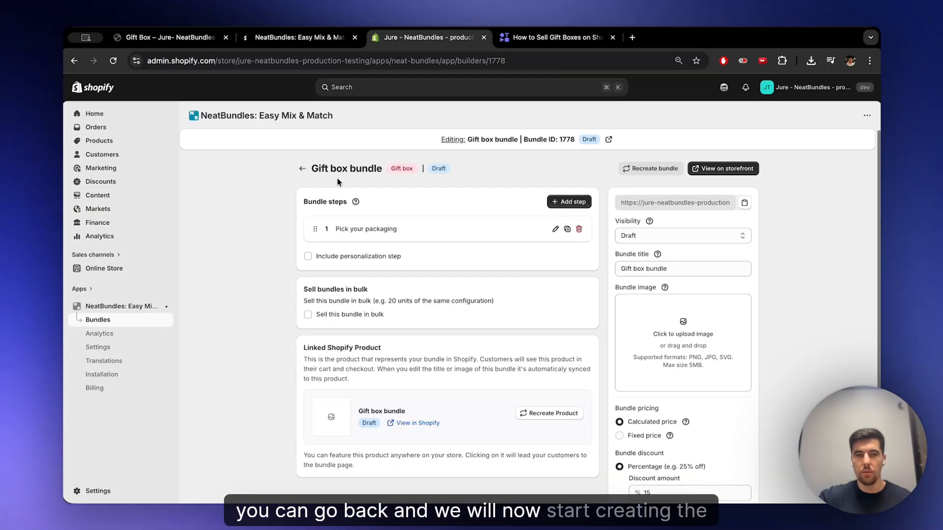
- Create a second bundle step titled "Build a box" with the description "Pick the products for your gift box"
{"action": "left_click", "coordinate": [568, 202]}
{"action": "left_click", "coordinate": [455, 288]}
{"action": "type", "text": "Build a box"}
{"action": "left_click", "coordinate": [507, 334]}
{"action": "type", "text": "Pick the products for your gift box"}
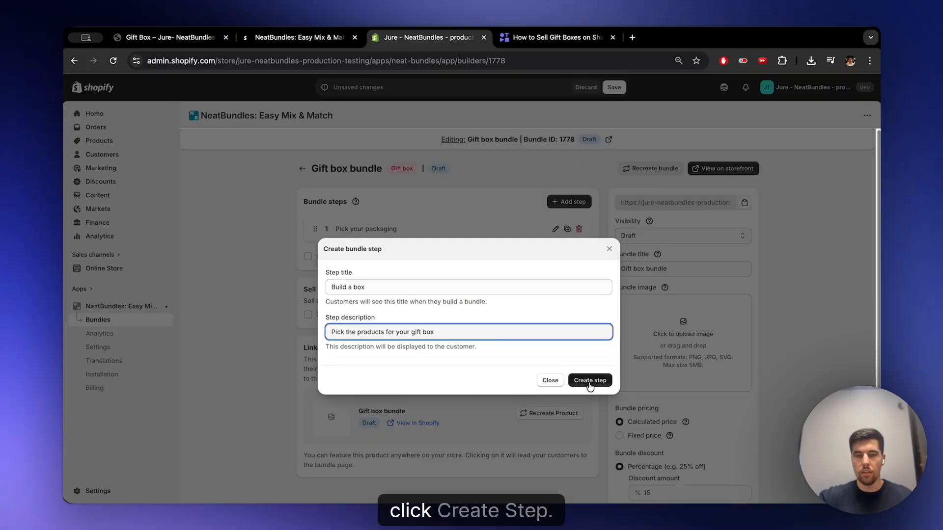
{"action": "left_click", "coordinate": [590, 381]}
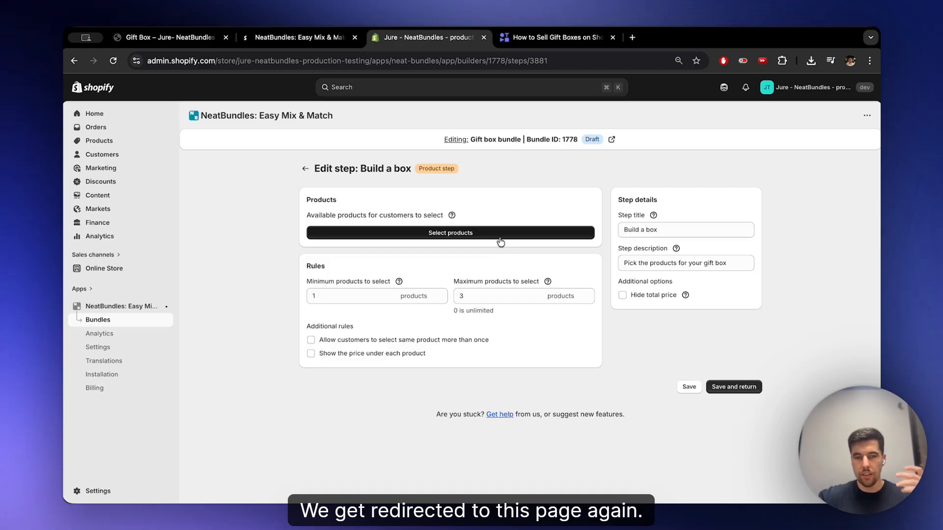
- Assign The 3p Fulfilled Snowboard and three Collection Snowboards to the Build a box step, and require 3 to 4 products
{"action": "left_click", "coordinate": [500, 240]}
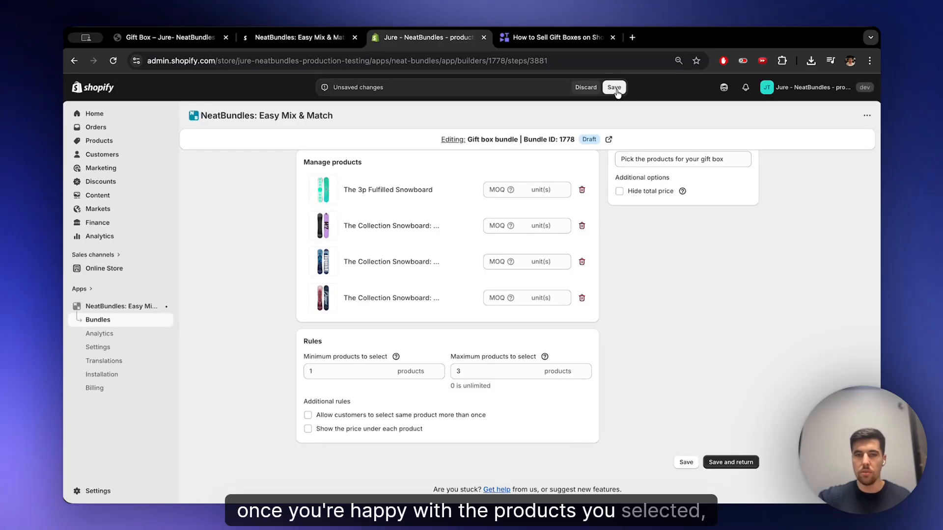
{"action": "left_click", "coordinate": [615, 88]}
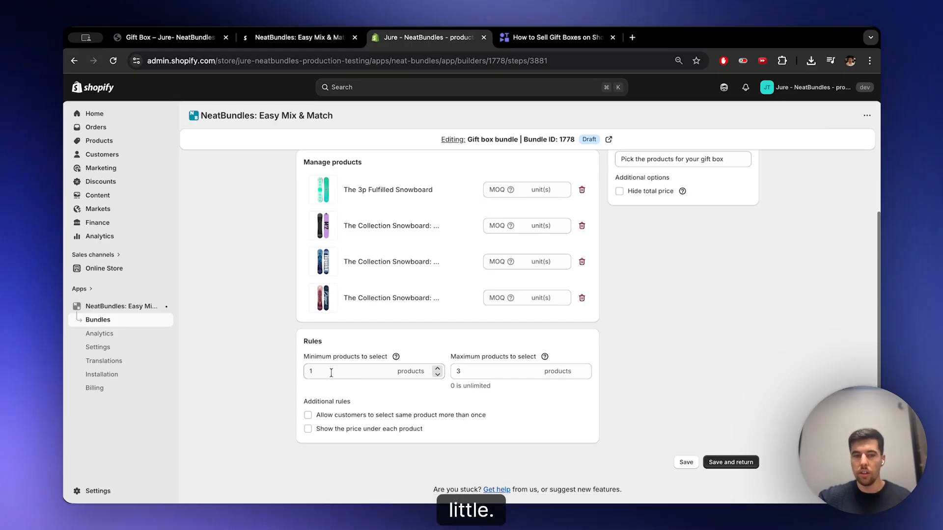
{"action": "left_click_drag", "start_coordinate": [332, 372], "coordinate": [302, 373]}
{"action": "type", "text": "3"}
{"action": "key", "text": "Tab"}
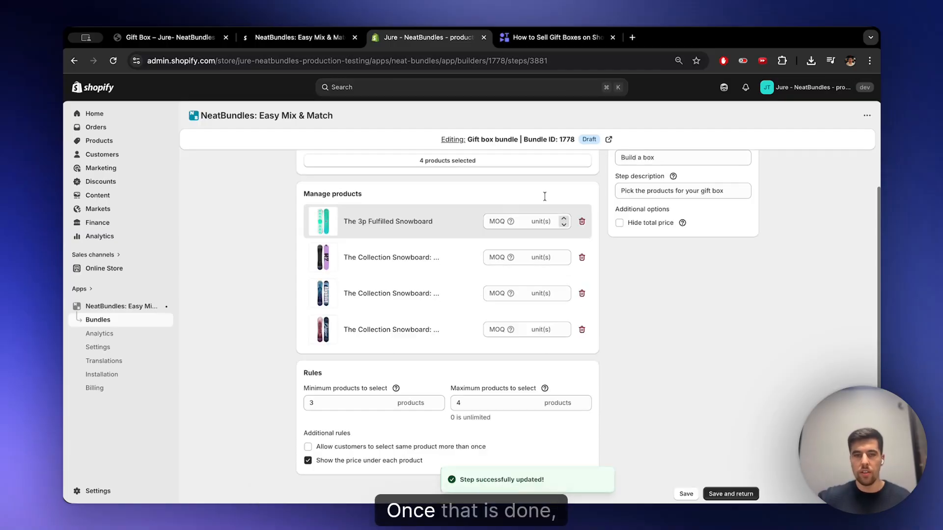
{"action": "scroll", "coordinate": [543, 196], "scroll_direction": "up", "scroll_amount": 2}
{"action": "left_click", "coordinate": [302, 169]}
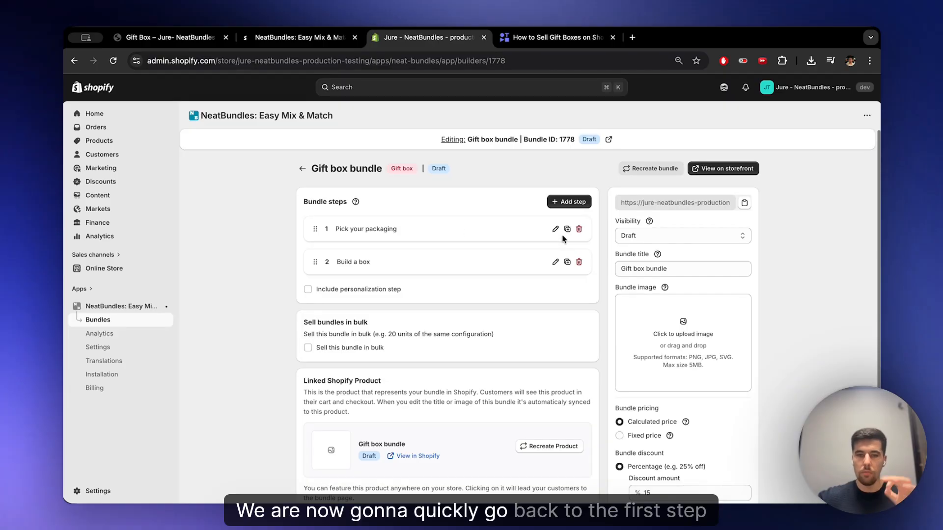
- Limit the Pick your packaging step to a maximum of 1 product, save it, and return to the bundle
{"action": "left_click", "coordinate": [555, 229]}
{"action": "scroll", "coordinate": [550, 243], "scroll_direction": "down", "scroll_amount": 2}
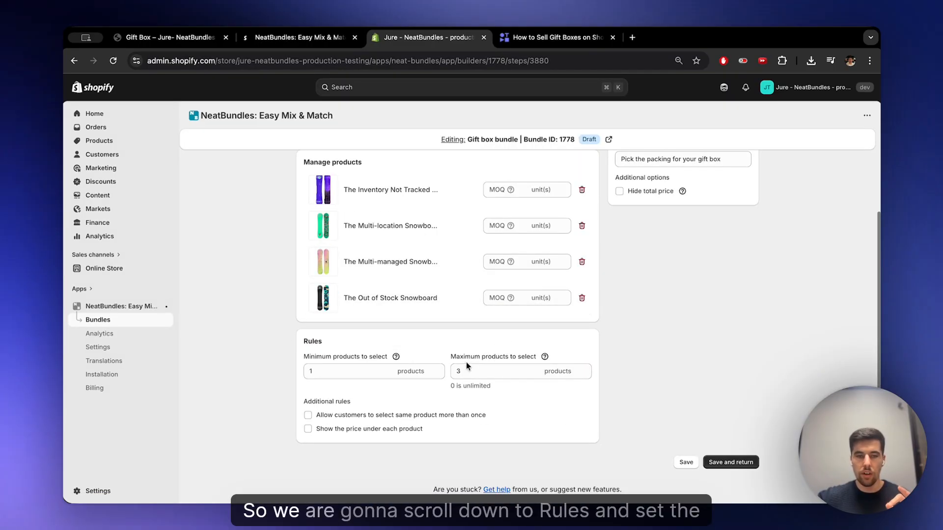
{"action": "left_click", "coordinate": [496, 371]}
{"action": "key", "text": "BackSpace"}
{"action": "type", "text": "1"}
{"action": "left_click", "coordinate": [614, 87]}
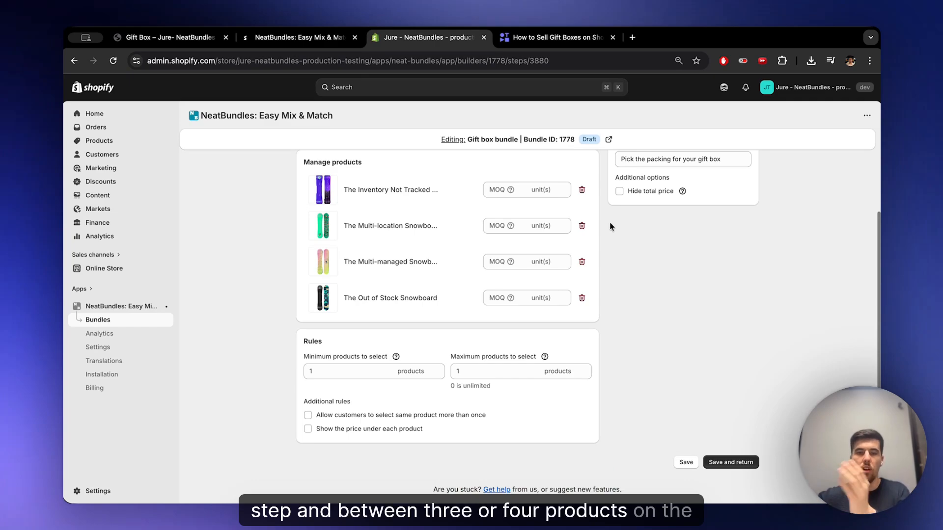
{"action": "scroll", "coordinate": [584, 223], "scroll_direction": "up", "scroll_amount": 3}
{"action": "left_click", "coordinate": [309, 170]}
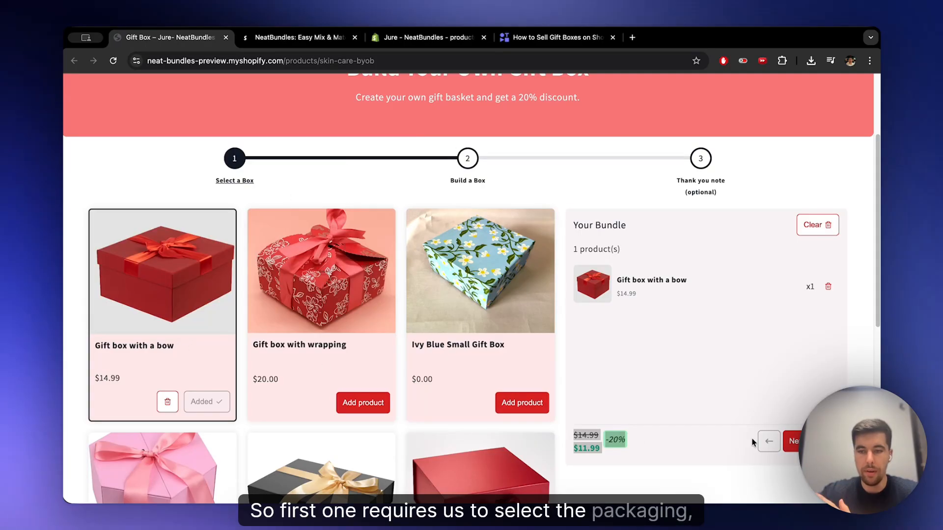
- Walk through the demo gift box, adding the Crème de la Mer, Dermalogica and Soin Hydratant Pro creams, up to the thank-you note
{"action": "left_click", "coordinate": [790, 441]}
{"action": "left_click", "coordinate": [194, 335]}
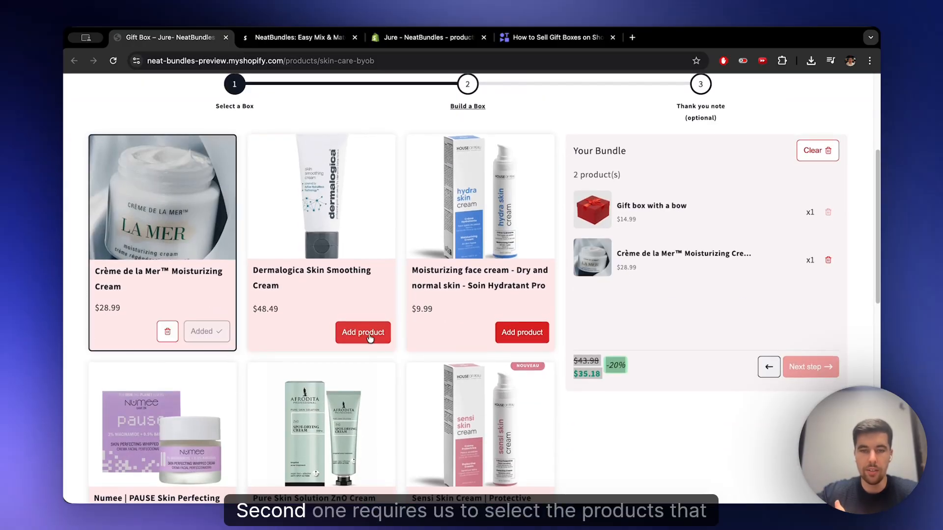
{"action": "left_click", "coordinate": [369, 334]}
{"action": "left_click", "coordinate": [509, 329]}
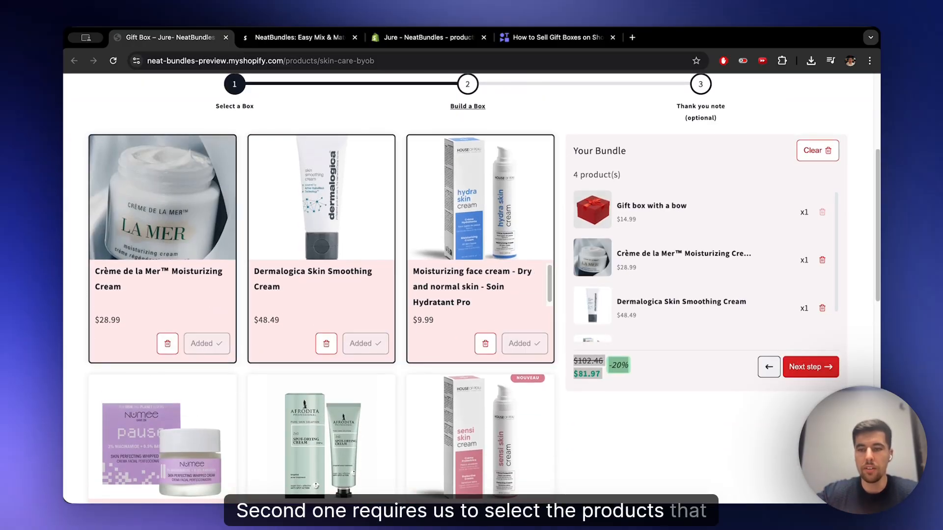
{"action": "left_click", "coordinate": [809, 367]}
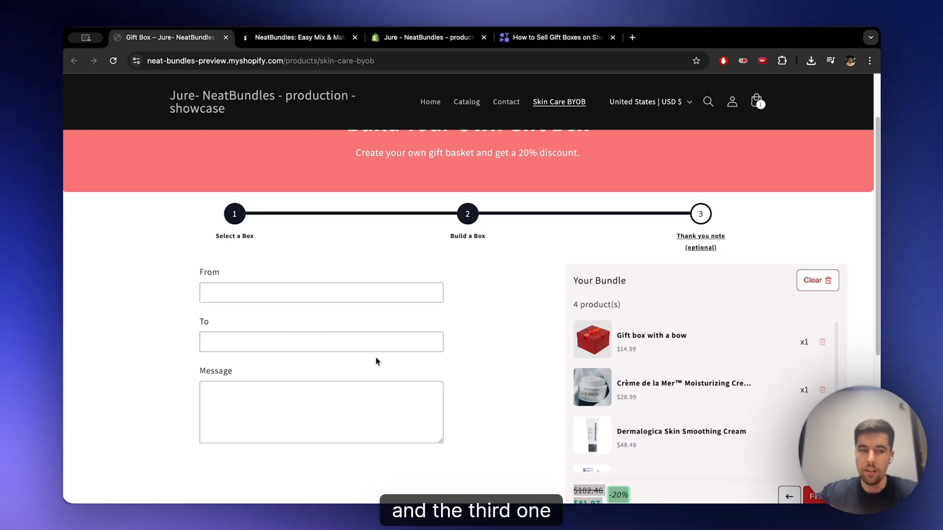
- Try the From, To and Message fields of the demo thank-you note, and return to the bundle in Shopify admin
{"action": "left_click", "coordinate": [333, 298]}
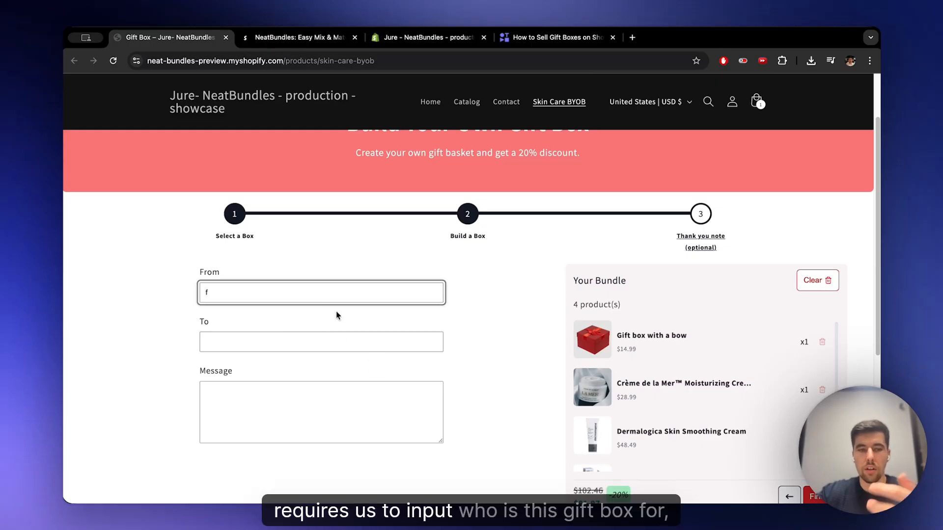
{"action": "type", "text": "f"}
{"action": "left_click", "coordinate": [305, 341]}
{"action": "left_click", "coordinate": [320, 399]}
{"action": "left_click", "coordinate": [425, 37]}
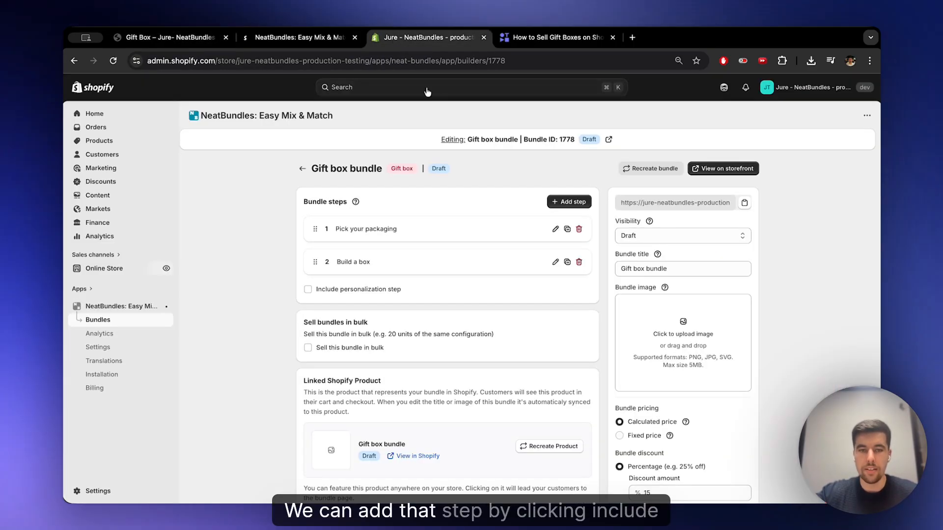
- Include a personalization step with the default title and description, review its input fields, and return to the bundle
{"action": "left_click", "coordinate": [350, 291]}
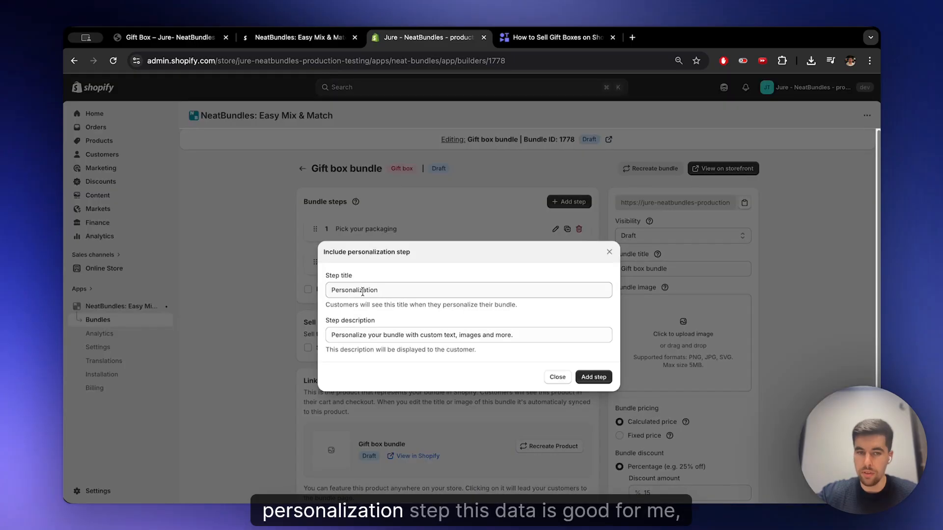
{"action": "left_click", "coordinate": [362, 291]}
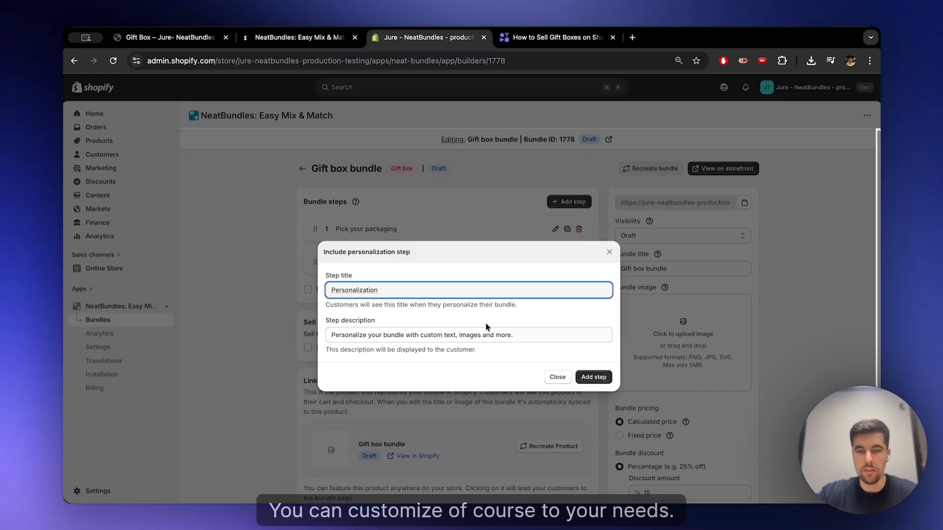
{"action": "left_click", "coordinate": [596, 377]}
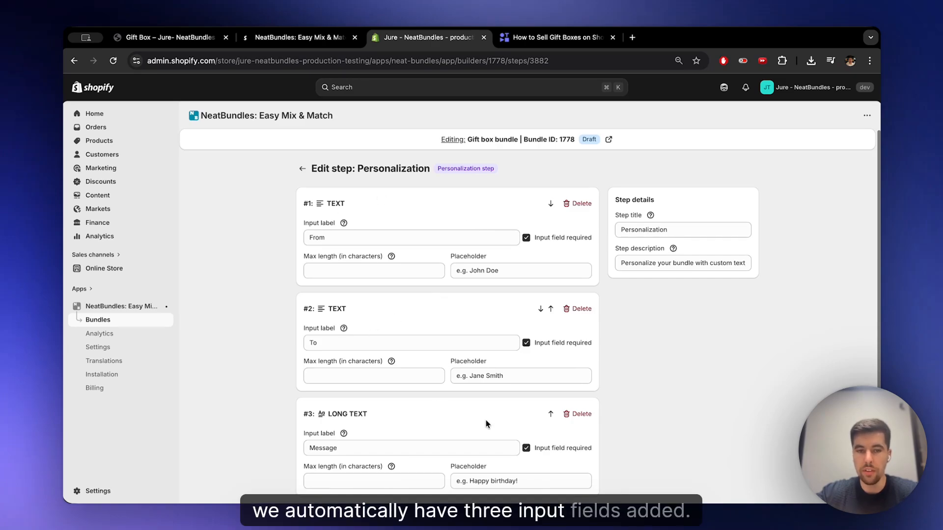
{"action": "left_click", "coordinate": [434, 447]}
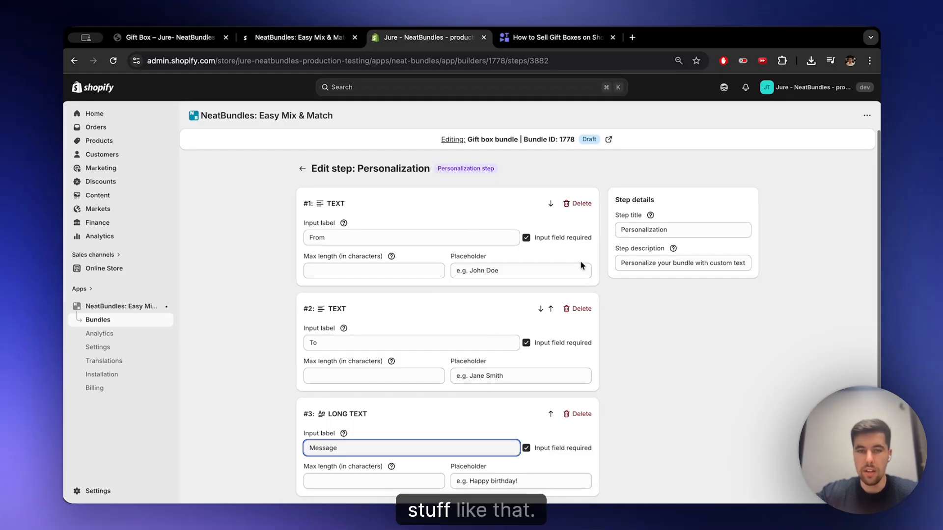
{"action": "left_click", "coordinate": [303, 169]}
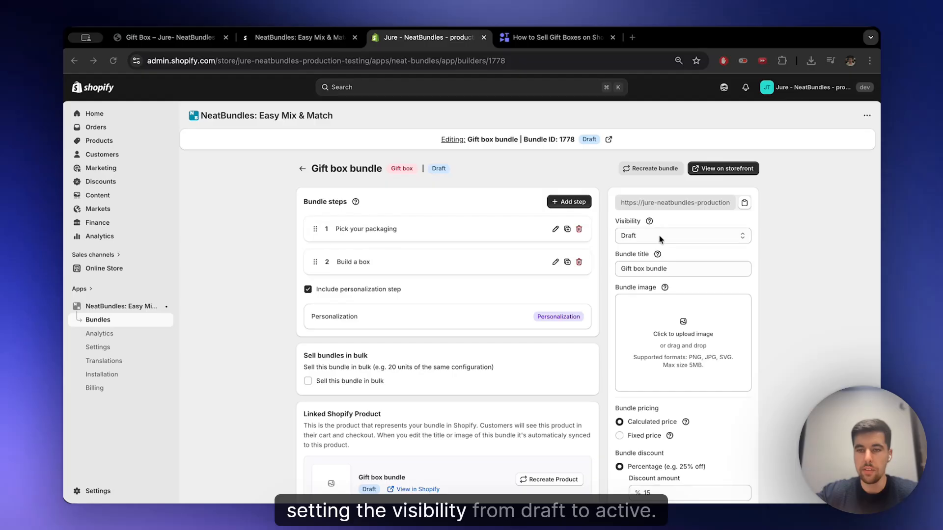
- Set the bundle's visibility to Active, save it, and open the bundle on the storefront
{"action": "left_click", "coordinate": [674, 234]}
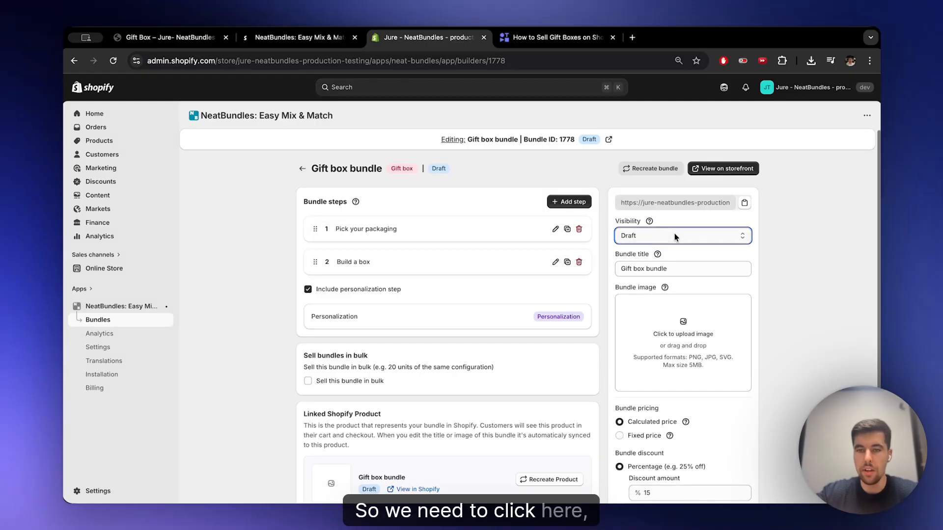
{"action": "left_click", "coordinate": [651, 222]}
{"action": "left_click", "coordinate": [614, 86]}
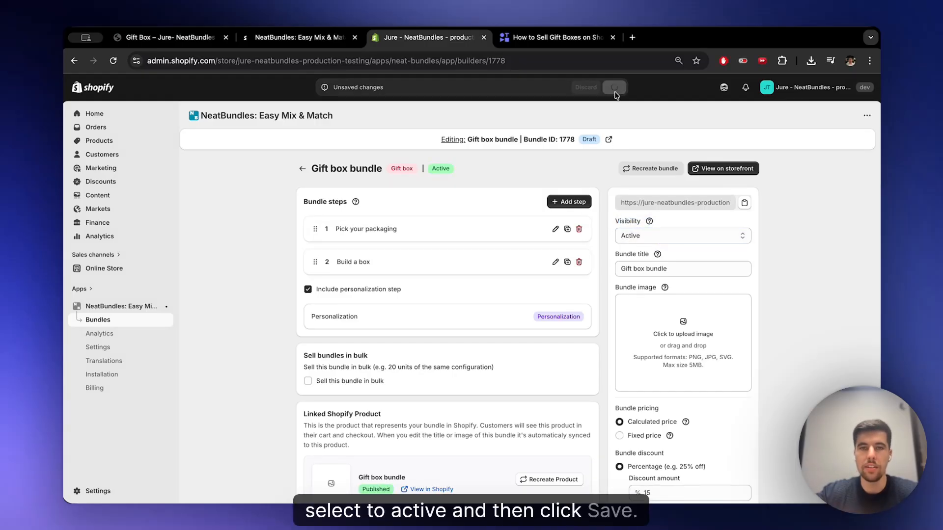
{"action": "left_click", "coordinate": [720, 169]}
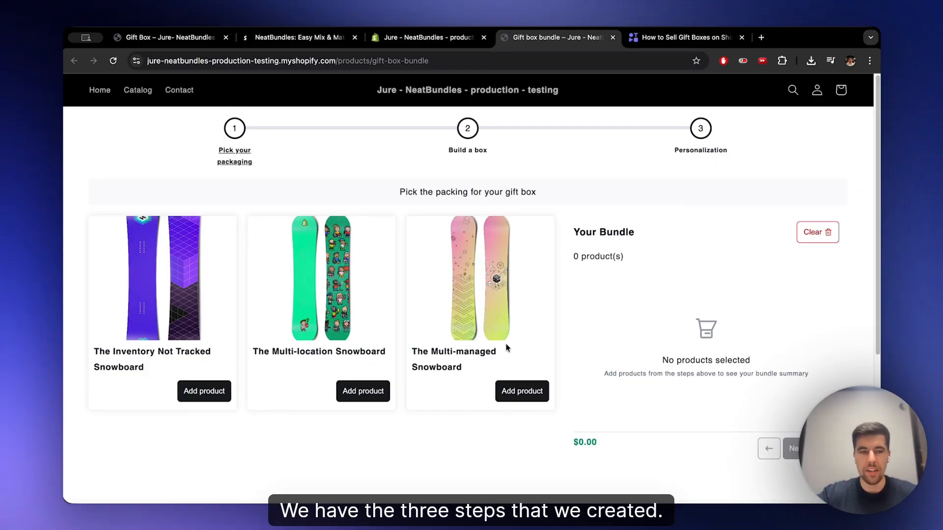
- Test the packaging limit with two snowboards, remove The Inventory Not Tracked Snowboard, and continue with The Multi-location Snowboard
{"action": "left_click", "coordinate": [191, 391]}
{"action": "left_click", "coordinate": [346, 392]}
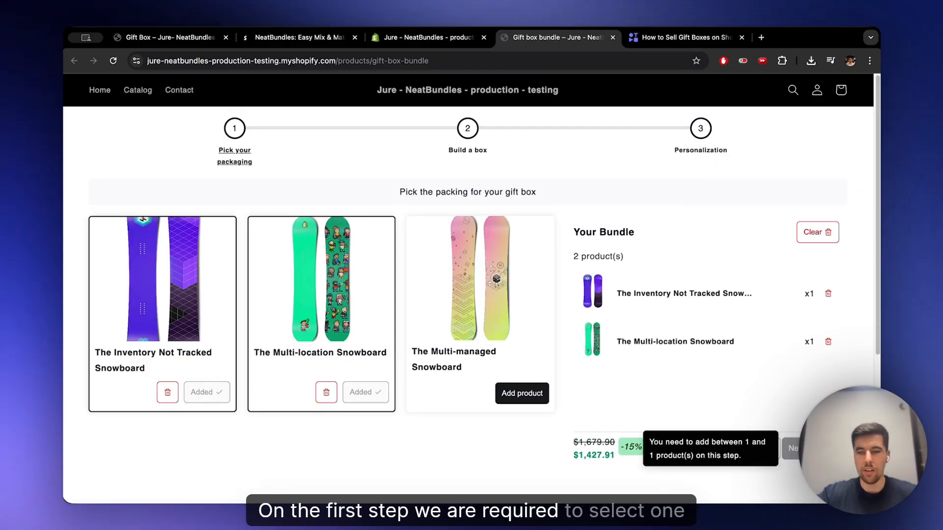
{"action": "left_click", "coordinate": [168, 393]}
{"action": "left_click", "coordinate": [791, 448]}
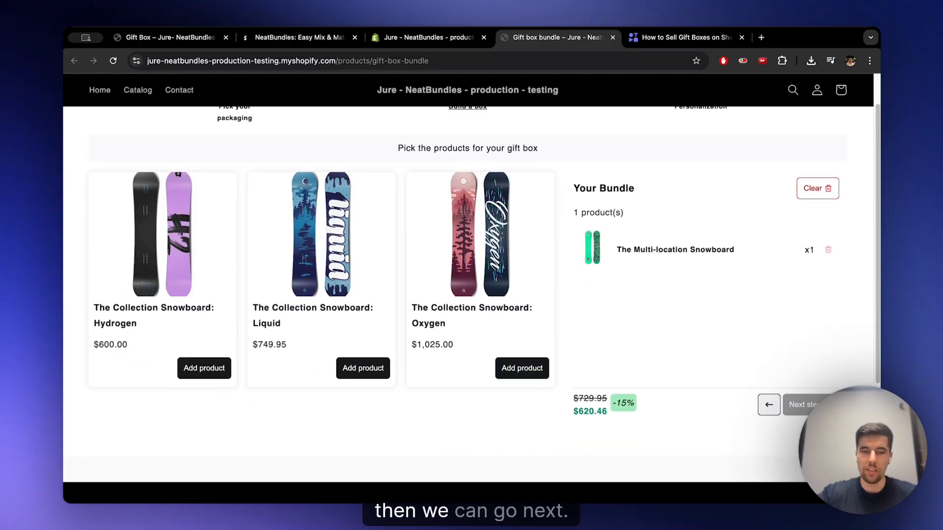
- Add the Hydrogen, Liquid and Oxygen Collection Snowboards to the gift box and continue to personalization
{"action": "left_click", "coordinate": [204, 370]}
{"action": "left_click", "coordinate": [340, 375]}
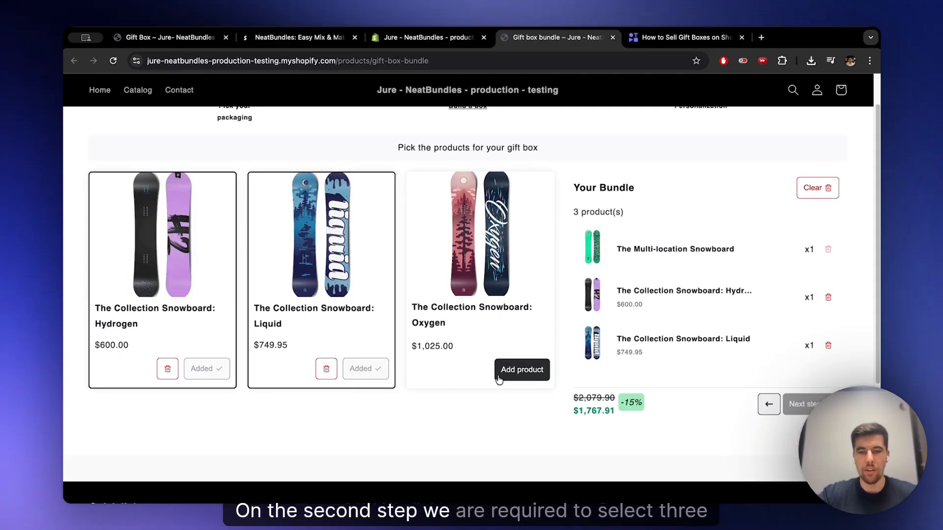
{"action": "left_click", "coordinate": [500, 376]}
{"action": "left_click", "coordinate": [813, 405]}
- Fill the personalization form with "saf" as From and "asdf" as To and Message, and finish the bundle to reach checkout
{"action": "left_click", "coordinate": [334, 202]}
{"action": "scroll", "coordinate": [322, 245], "scroll_direction": "up", "scroll_amount": 1}
{"action": "left_click", "coordinate": [347, 294]}
{"action": "type", "text": "asdf"}
{"action": "left_click", "coordinate": [343, 363]}
{"action": "type", "text": "asdf"}
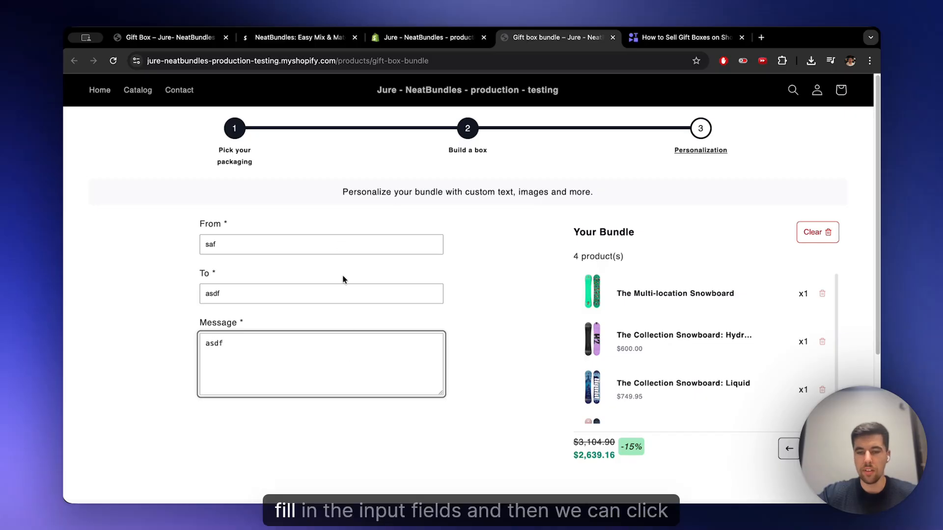
{"action": "left_click", "coordinate": [819, 449]}
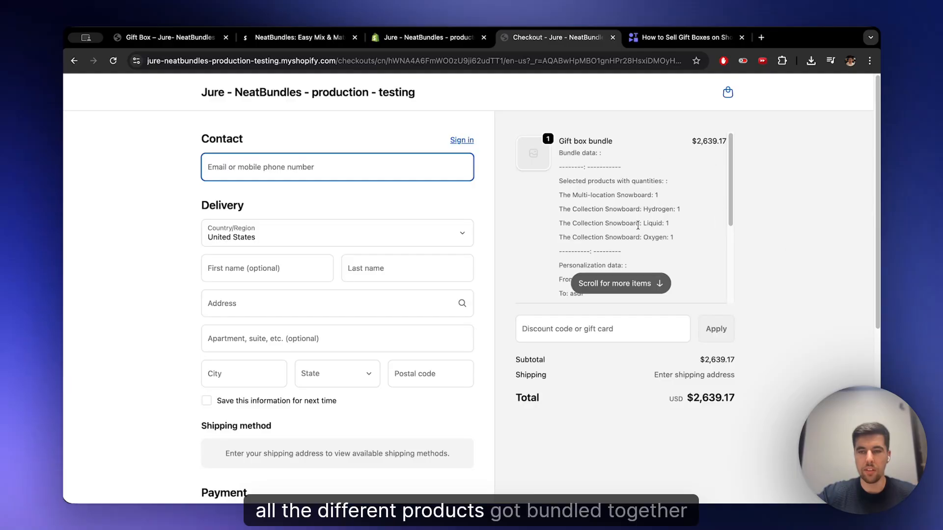
- Pay for the gift box bundle at checkout, and open the resulting new order in the Shopify admin
{"action": "scroll", "coordinate": [619, 185], "scroll_direction": "down", "scroll_amount": 5}
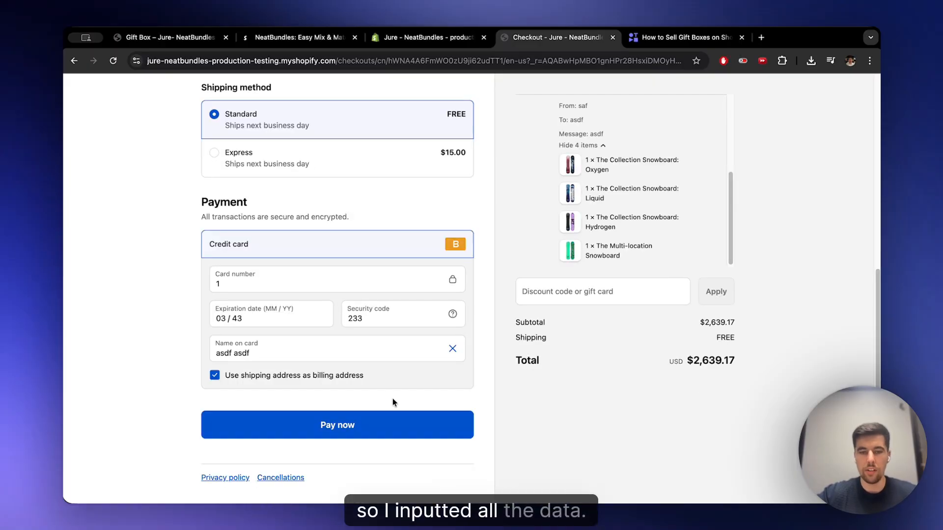
{"action": "left_click", "coordinate": [397, 426]}
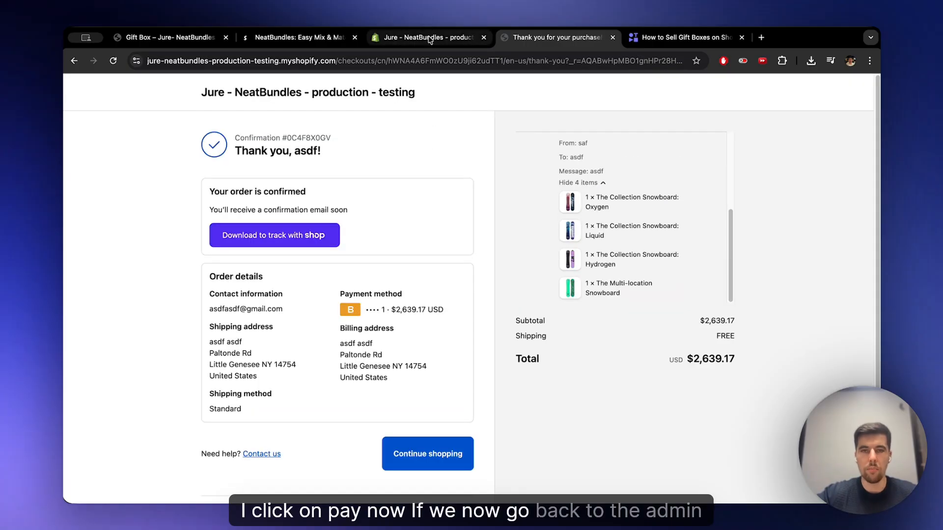
{"action": "left_click", "coordinate": [429, 38]}
{"action": "left_click", "coordinate": [104, 130]}
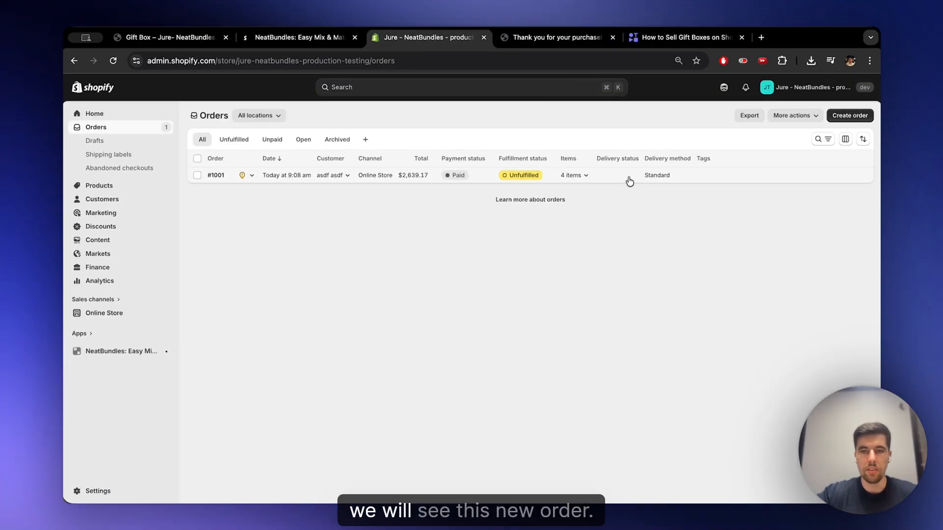
{"action": "left_click", "coordinate": [630, 182]}
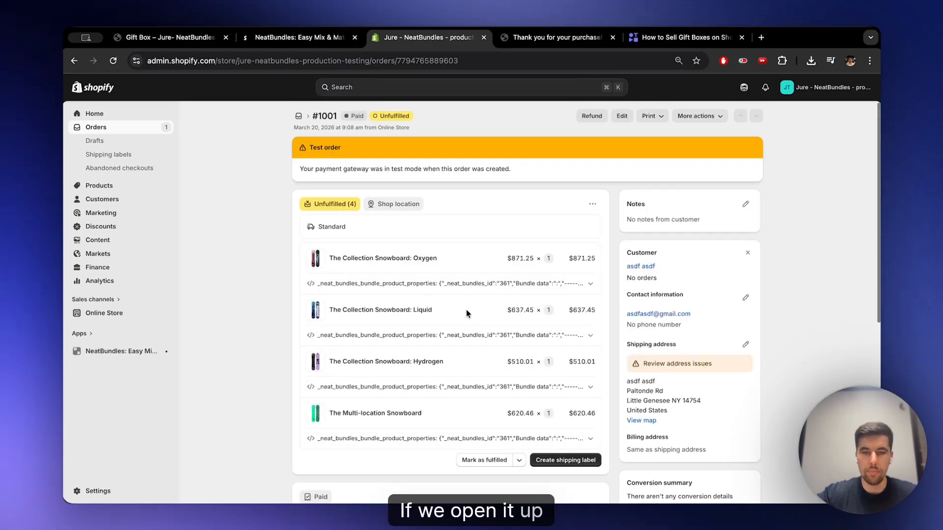
- Expand the bundle properties of The Collection Snowboard: Oxygen in the order and examine the From, To and Message personalization data
{"action": "scroll", "coordinate": [490, 207], "scroll_direction": "down", "scroll_amount": 2}
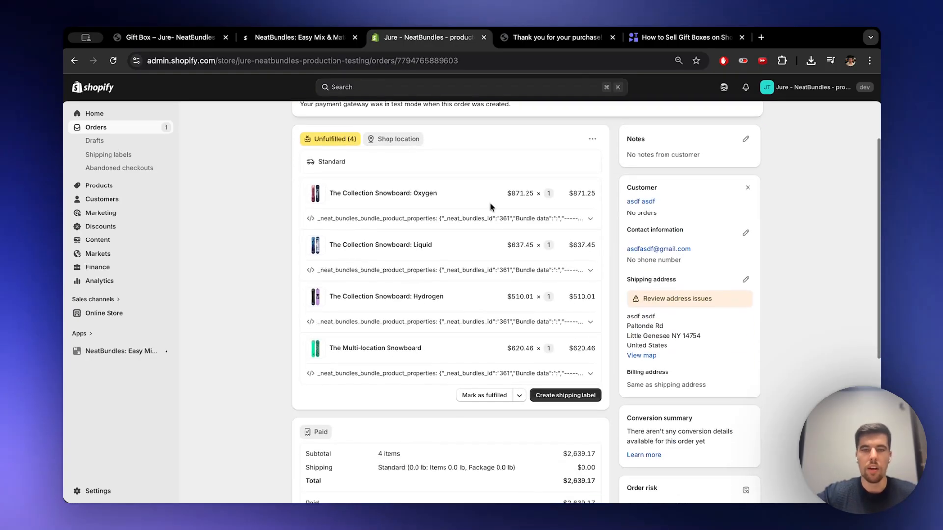
{"action": "left_click", "coordinate": [590, 218]}
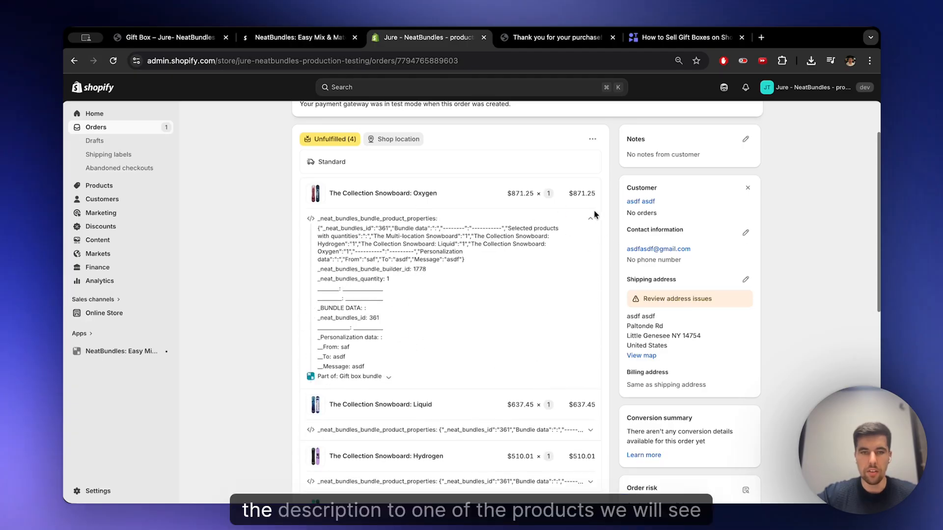
{"action": "scroll", "coordinate": [550, 201], "scroll_direction": "down", "scroll_amount": 2}
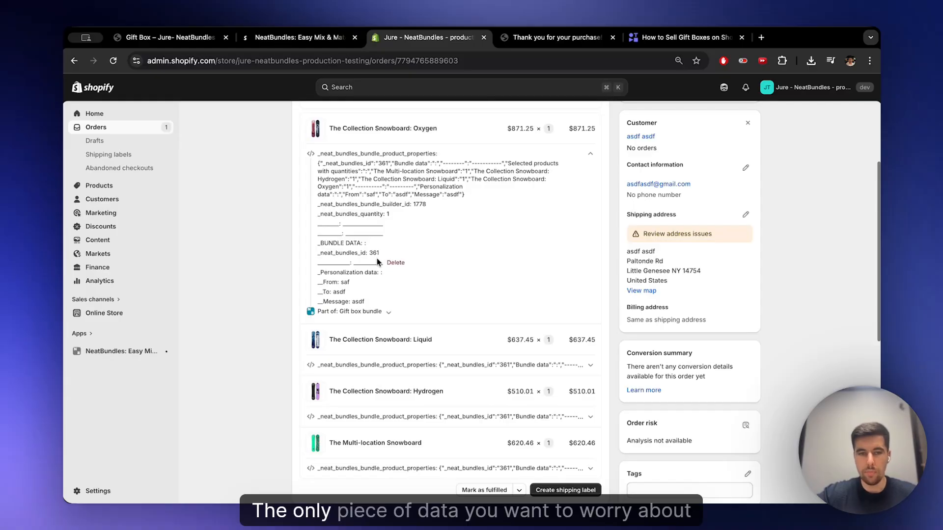
{"action": "left_click_drag", "start_coordinate": [320, 273], "coordinate": [372, 272]}
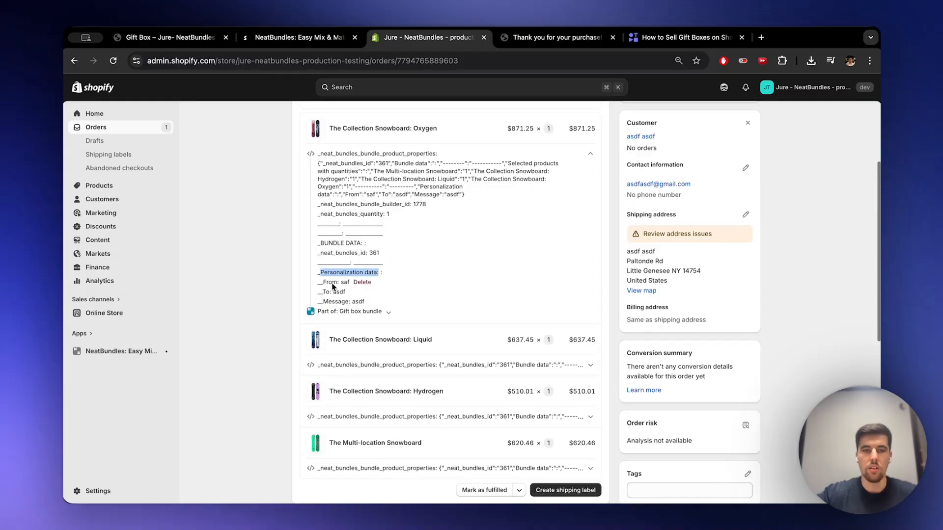
{"action": "left_click", "coordinate": [343, 287]}
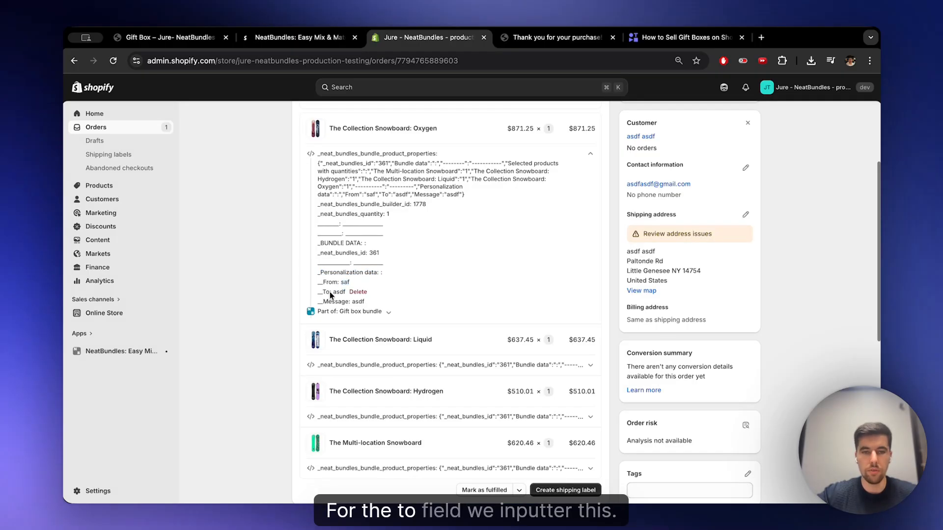
{"action": "double_click", "coordinate": [330, 303]}
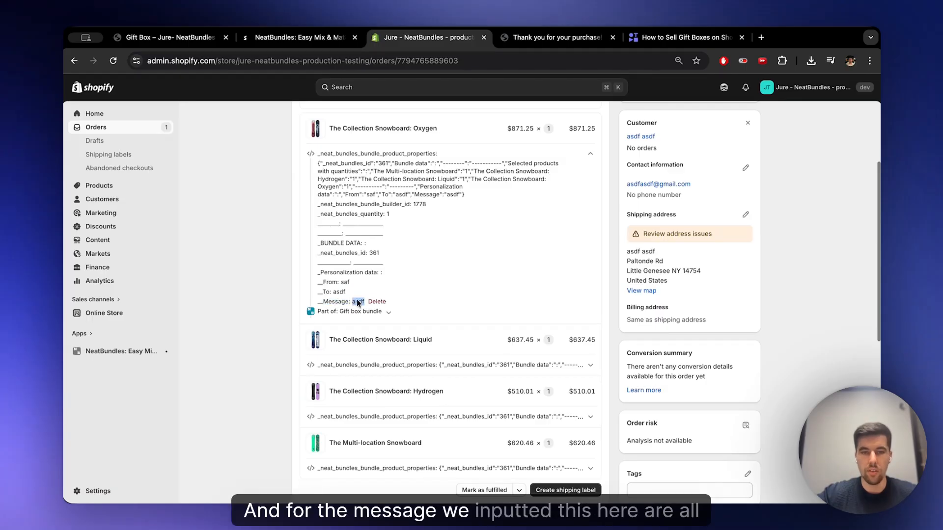
- Expand the bundle properties of The Collection Snowboard: Liquid and check the personalization data on that order item
{"action": "scroll", "coordinate": [376, 312], "scroll_direction": "down", "scroll_amount": 2}
{"action": "left_click", "coordinate": [432, 300]}
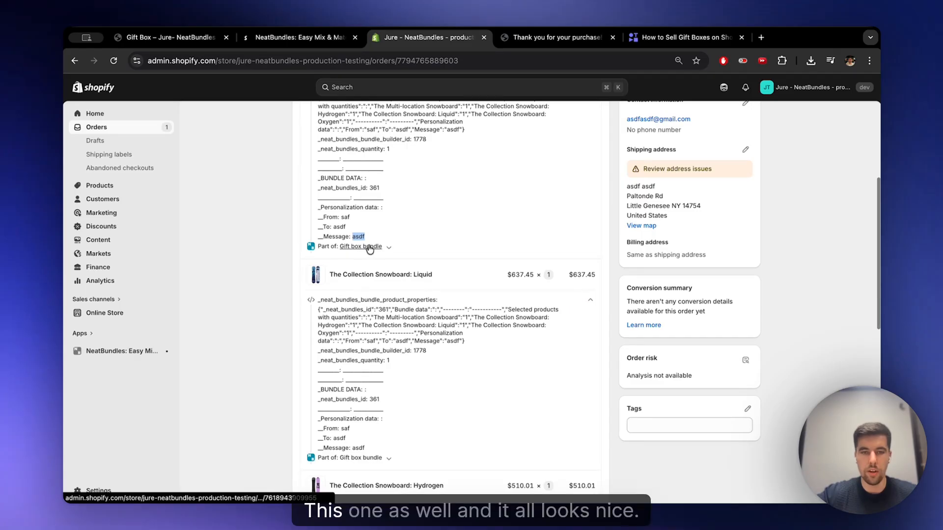
{"action": "scroll", "coordinate": [508, 230], "scroll_direction": "down", "scroll_amount": 4}
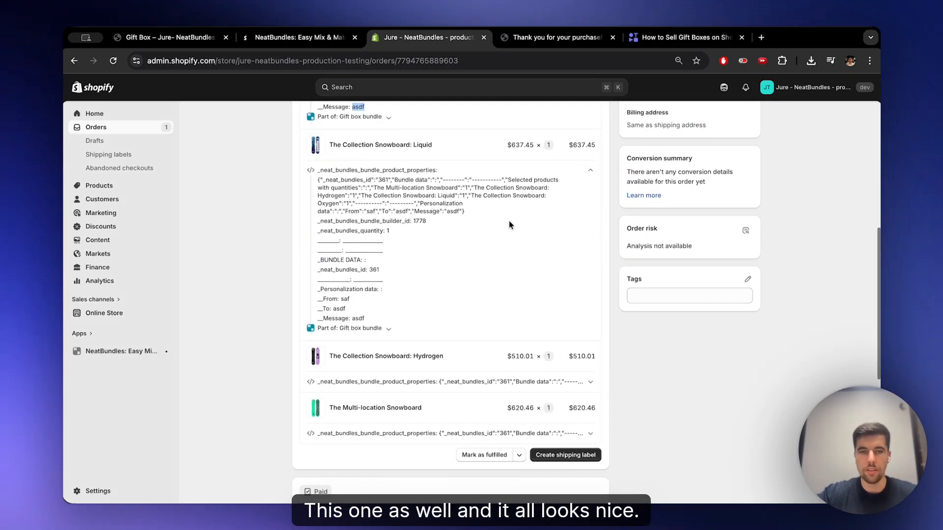
{"action": "scroll", "coordinate": [508, 224], "scroll_direction": "up", "scroll_amount": 10}
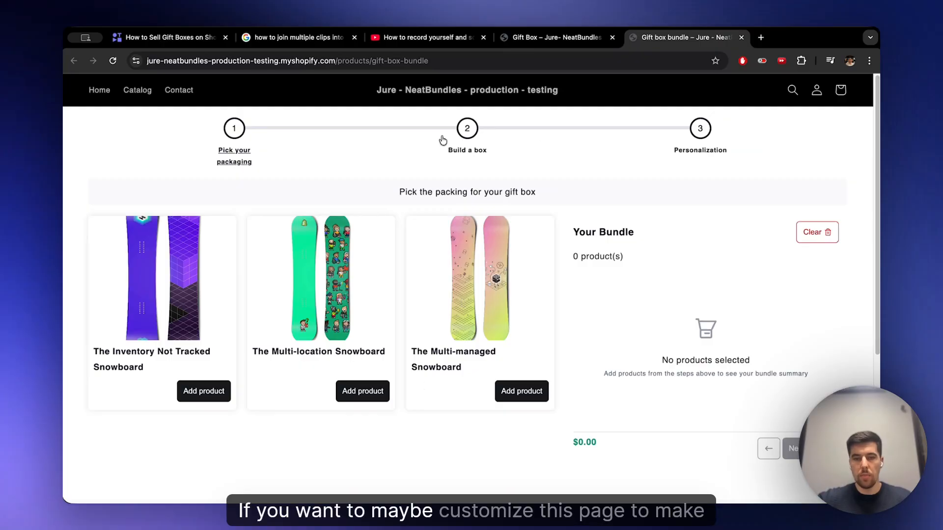
- Compare the gift box bundle page with the showcase store's Gift Box page, and highlight the bundle page's URL for sharing
{"action": "left_click", "coordinate": [539, 39]}
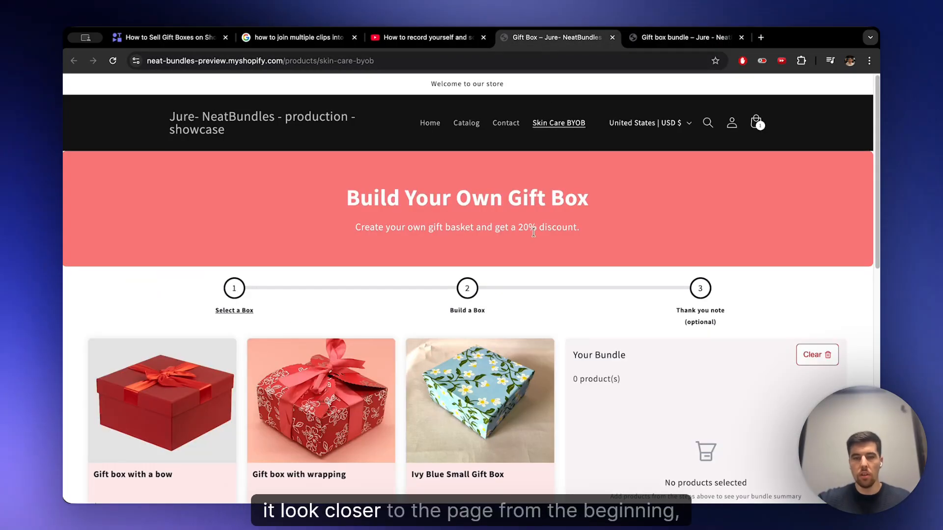
{"action": "left_click", "coordinate": [667, 44]}
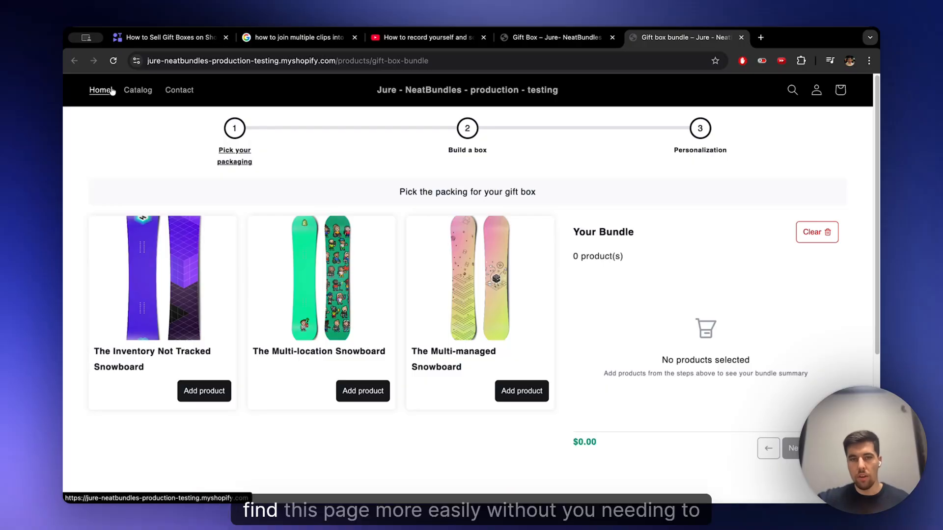
{"action": "left_click", "coordinate": [335, 61]}
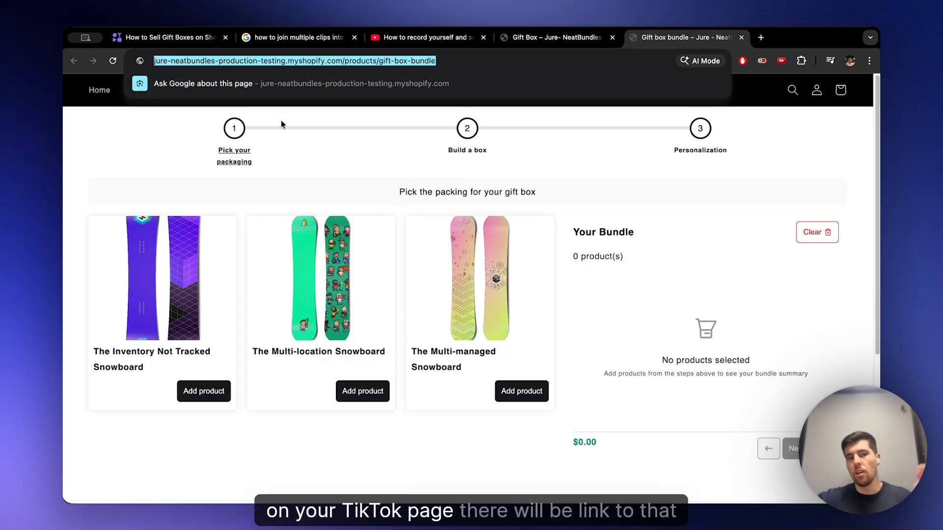
{"action": "left_click", "coordinate": [162, 150]}
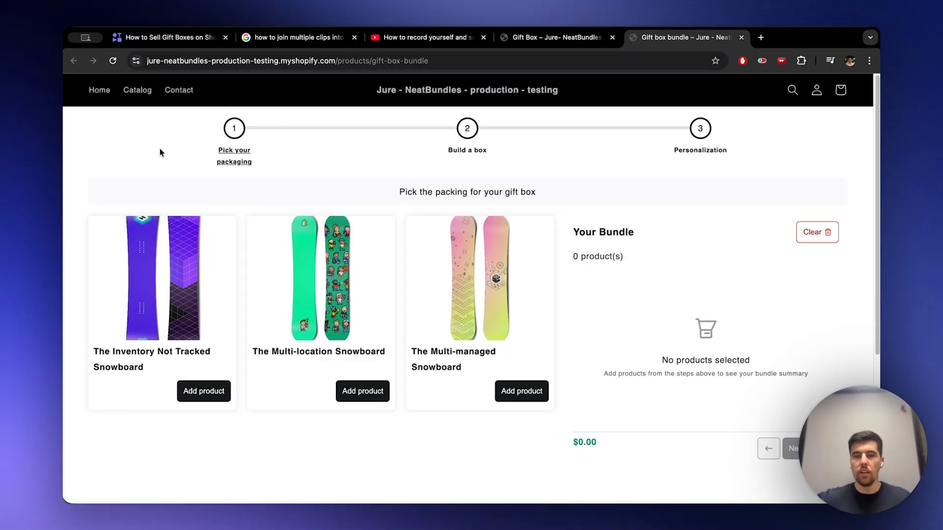